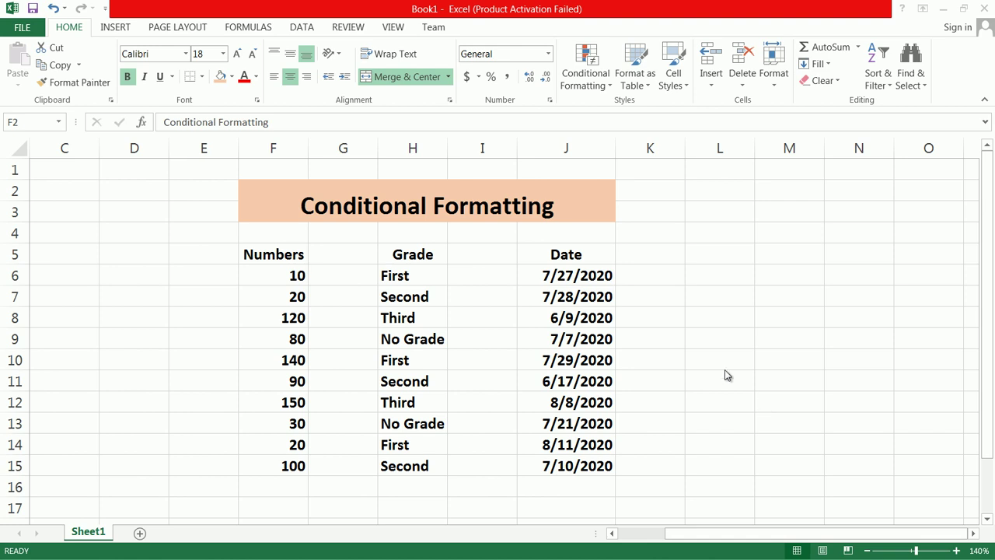
Open the Conditional Formatting menu, then dismiss it without choosing a rule
{"action": "left_click", "coordinate": [71, 31]}
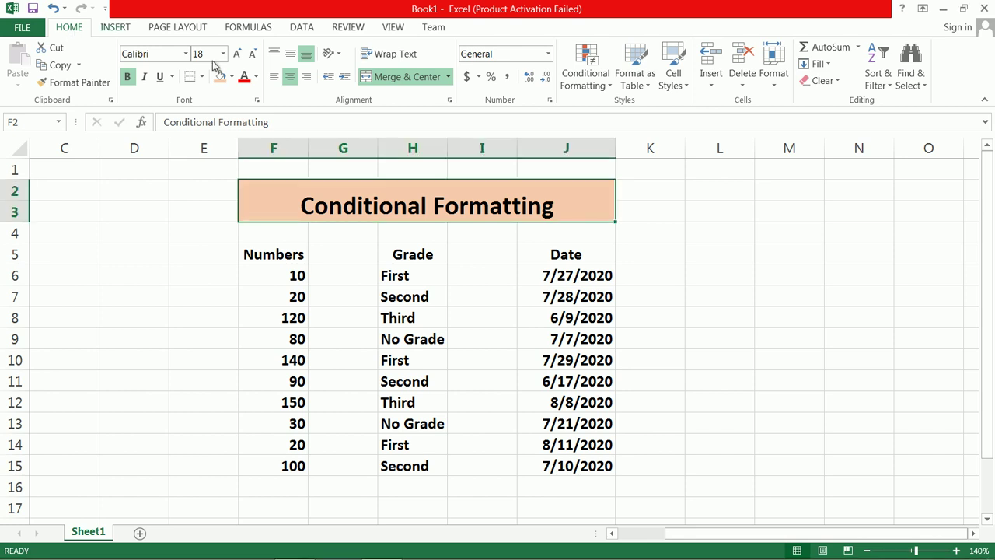
{"action": "left_click", "coordinate": [589, 87]}
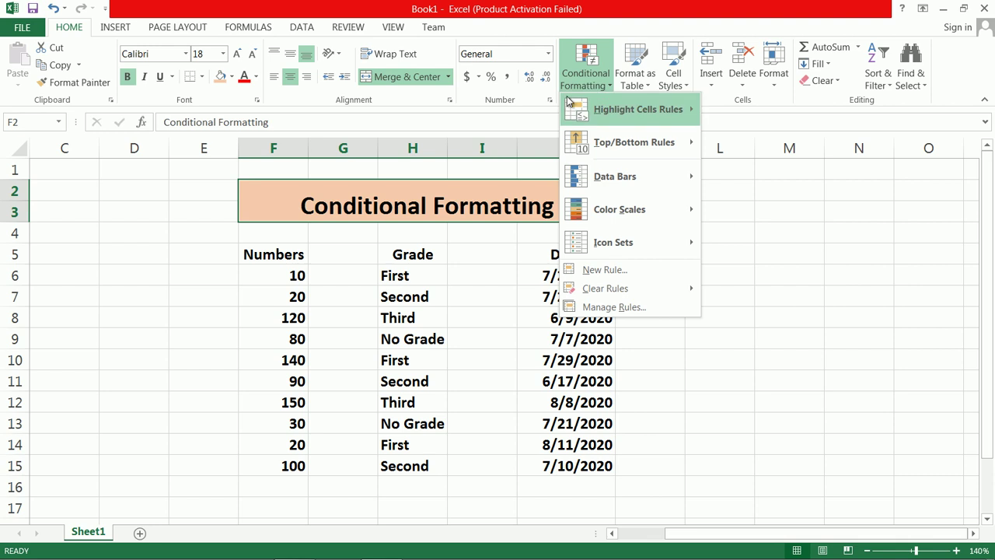
{"action": "mouse_move", "coordinate": [614, 113]}
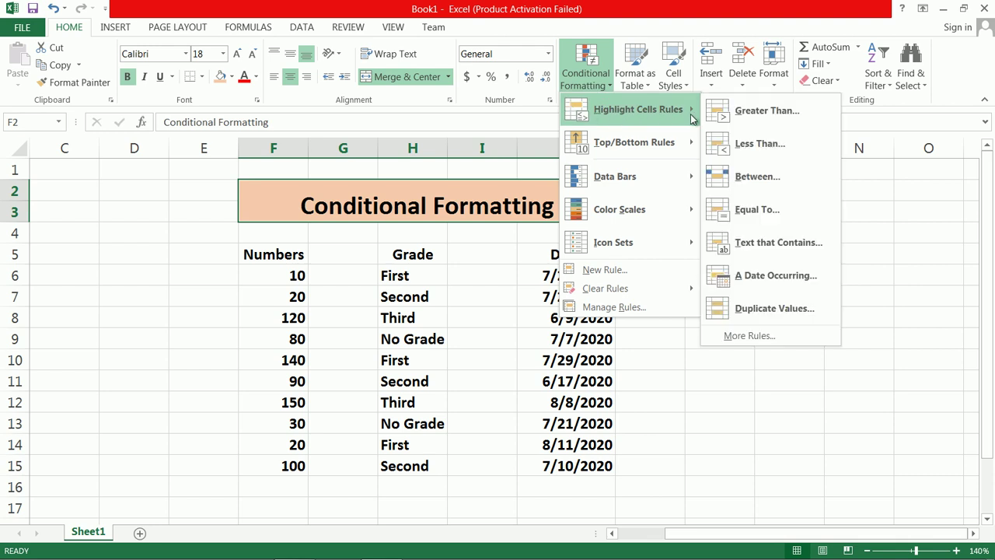
{"action": "left_click", "coordinate": [190, 272]}
Select F6:F15 and start a Greater Than rule with threshold 90, moving its dialog aside
{"action": "left_click_drag", "start_coordinate": [286, 279], "coordinate": [318, 484]}
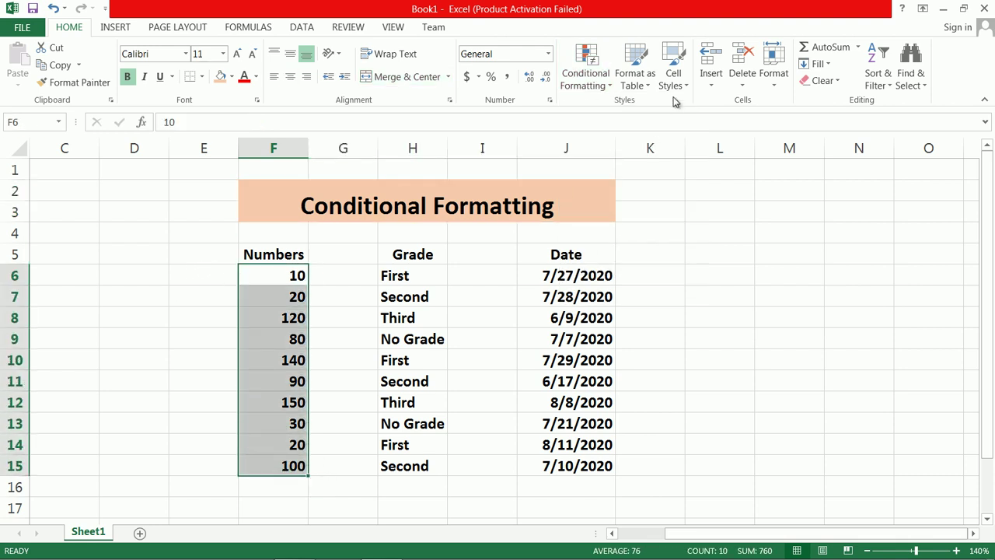
{"action": "left_click", "coordinate": [564, 68]}
{"action": "mouse_move", "coordinate": [659, 112]}
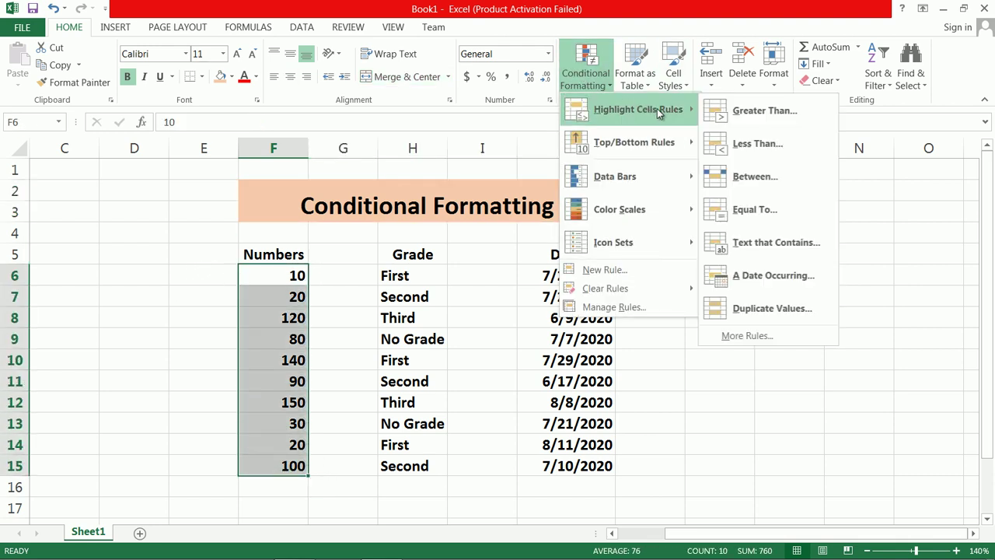
{"action": "left_click", "coordinate": [772, 115]}
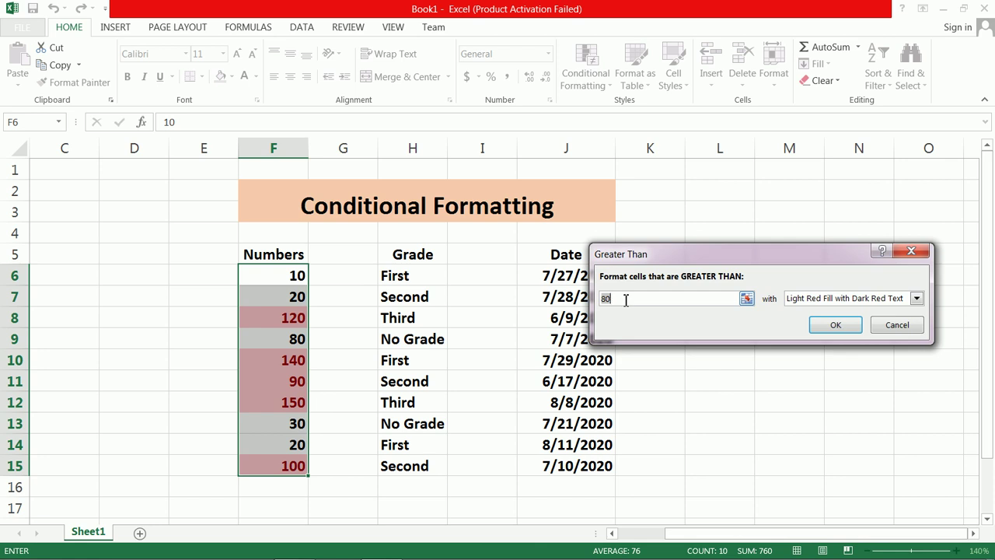
{"action": "key", "text": "BackSpace"}
{"action": "key", "text": "BackSpace"}
{"action": "type", "text": "90"}
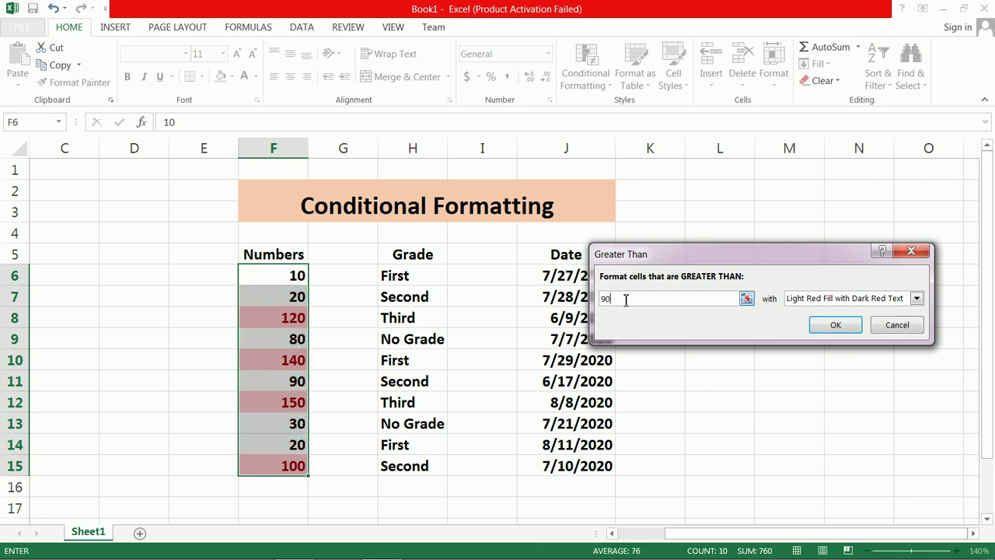
{"action": "left_click_drag", "start_coordinate": [704, 254], "coordinate": [432, 148]}
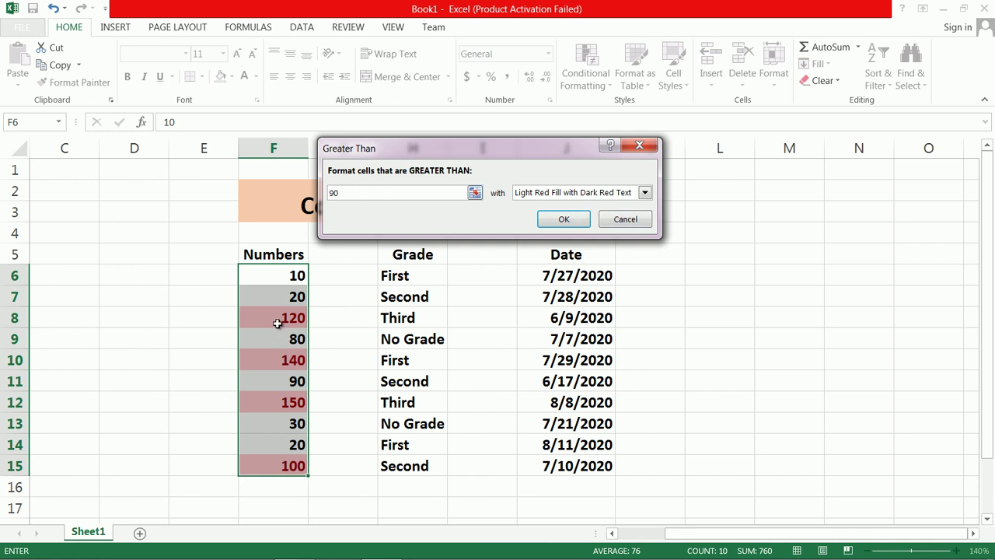
Preview the Yellow and Green presets, then apply Greater Than 90 with Light Red Fill with Dark Red Text
{"action": "left_click", "coordinate": [645, 193]}
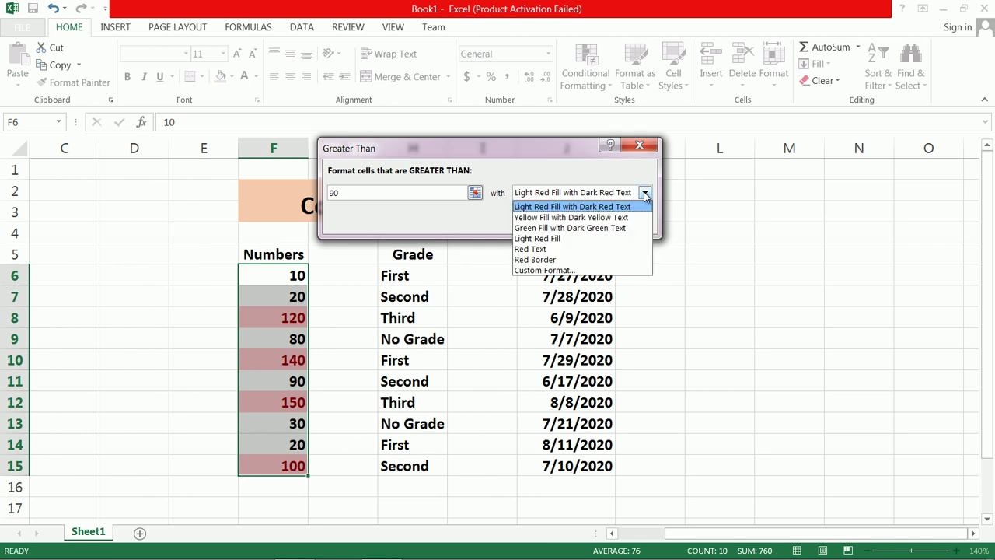
{"action": "left_click", "coordinate": [625, 217]}
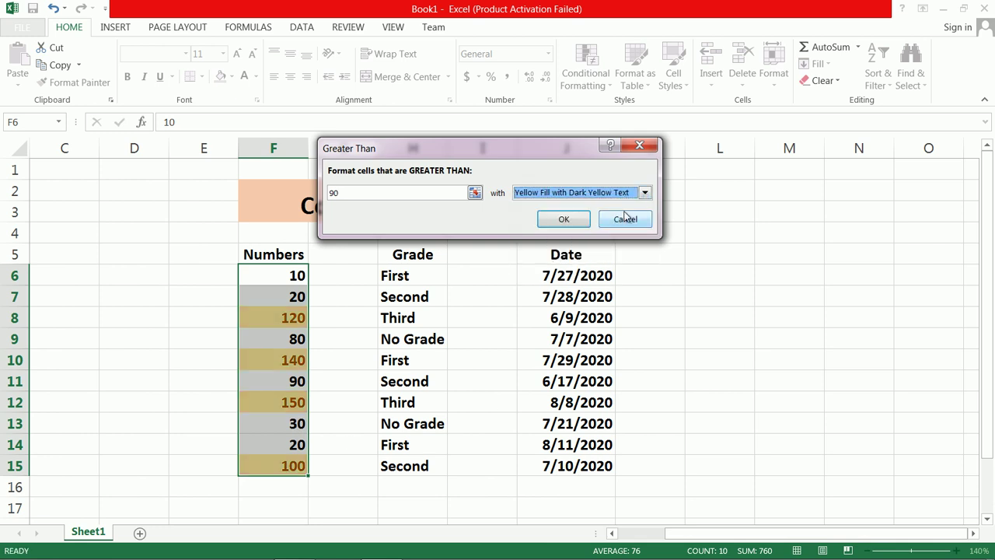
{"action": "left_click", "coordinate": [647, 195]}
{"action": "left_click", "coordinate": [615, 226]}
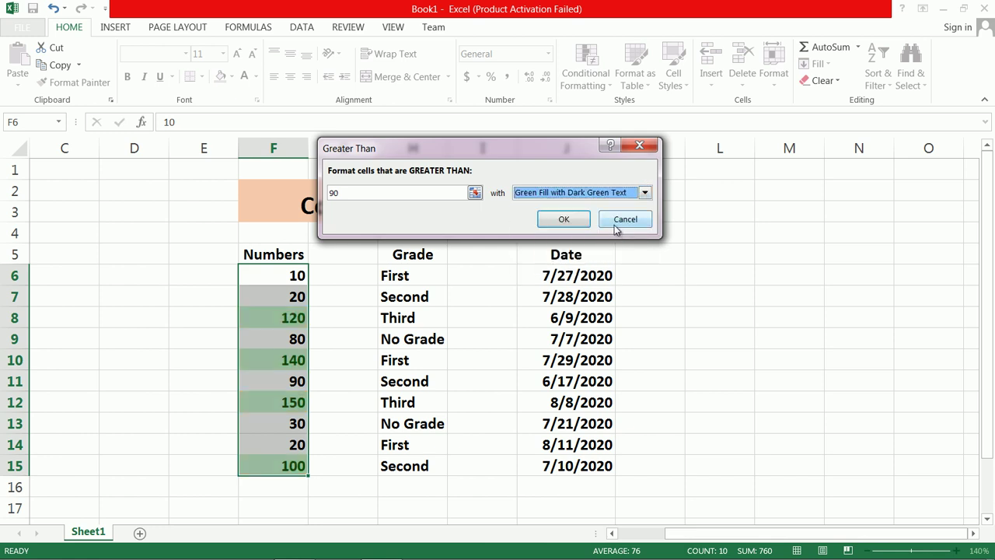
{"action": "left_click", "coordinate": [645, 193]}
{"action": "left_click", "coordinate": [637, 205]}
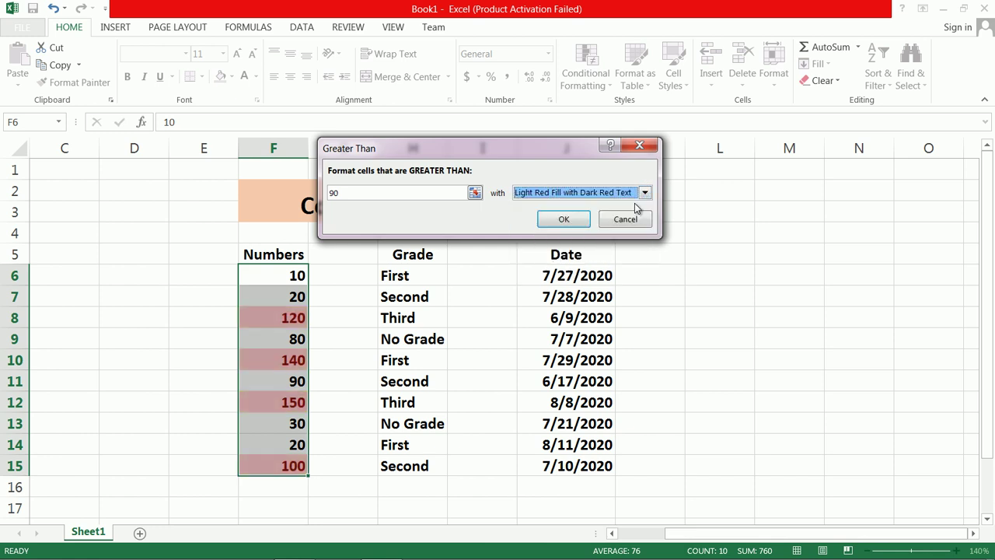
{"action": "left_click", "coordinate": [645, 193]}
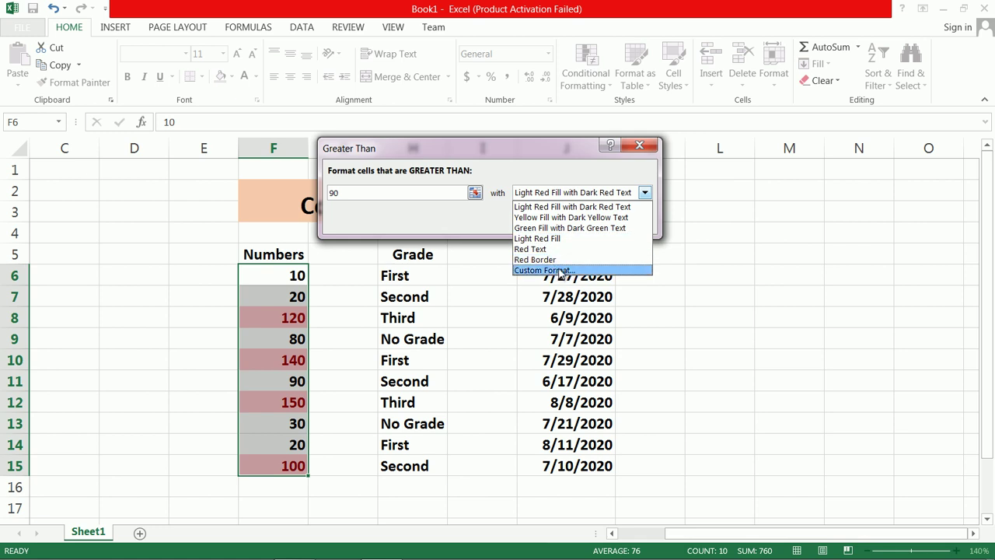
{"action": "left_click", "coordinate": [716, 219]}
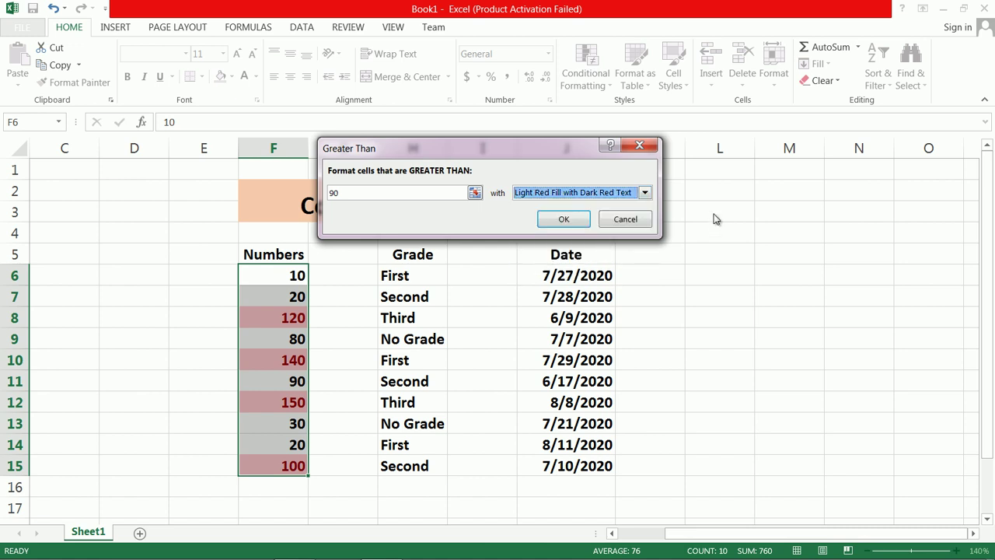
{"action": "left_click", "coordinate": [565, 221]}
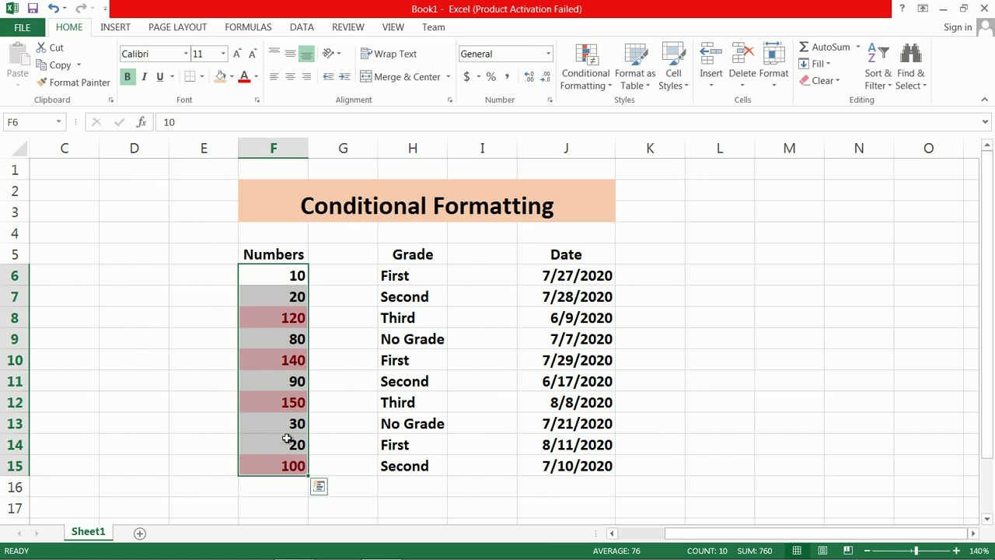
Change the value in F6 from 10 to 110
{"action": "left_click", "coordinate": [264, 281]}
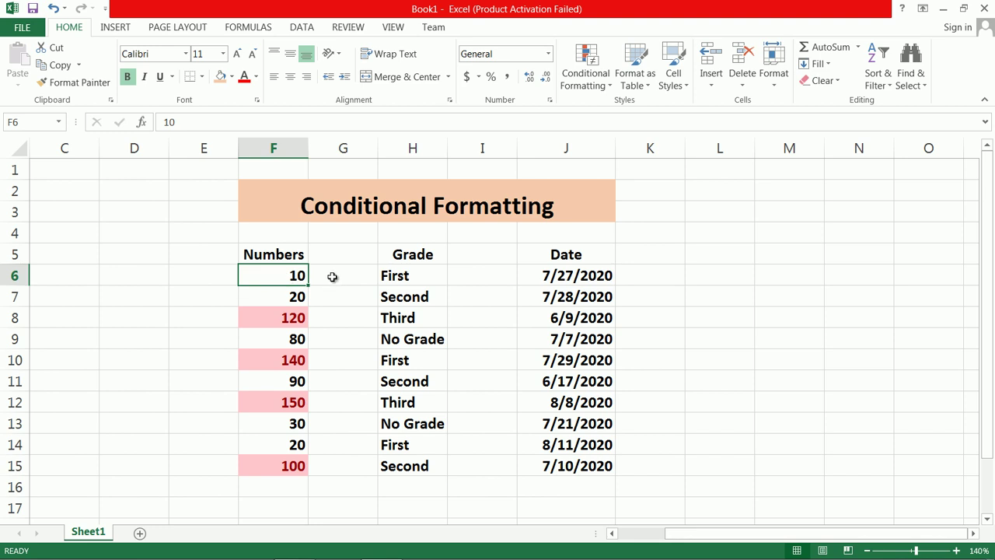
{"action": "type", "text": "110"}
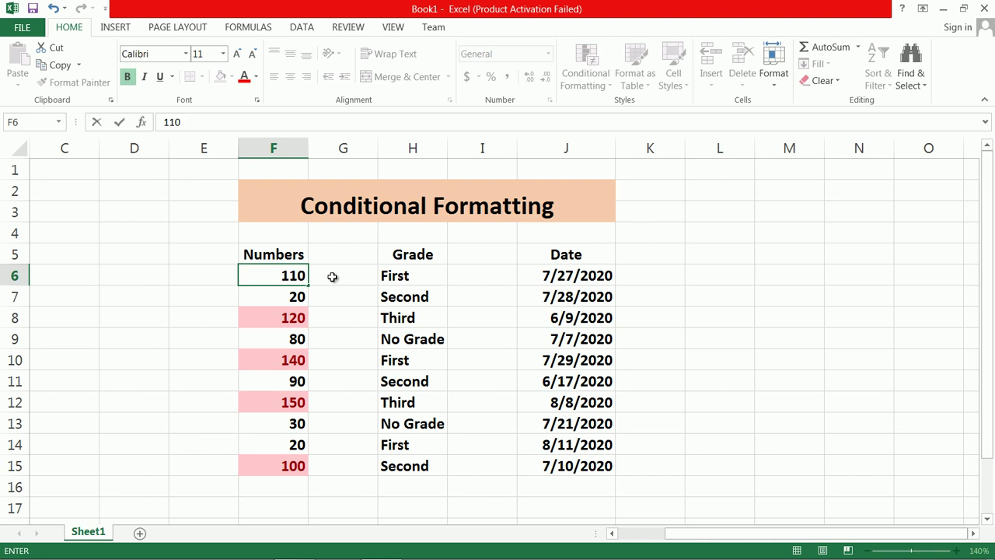
{"action": "key", "text": "Return"}
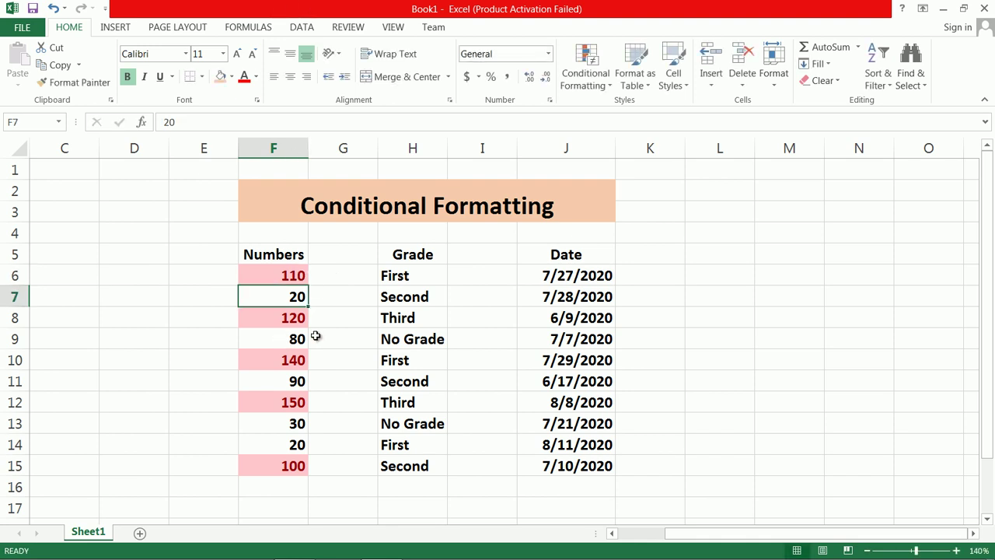
Reselect F6:F15 and browse Highlight Cells Rules without choosing one
{"action": "left_click_drag", "start_coordinate": [276, 275], "coordinate": [291, 466]}
{"action": "left_click", "coordinate": [586, 74]}
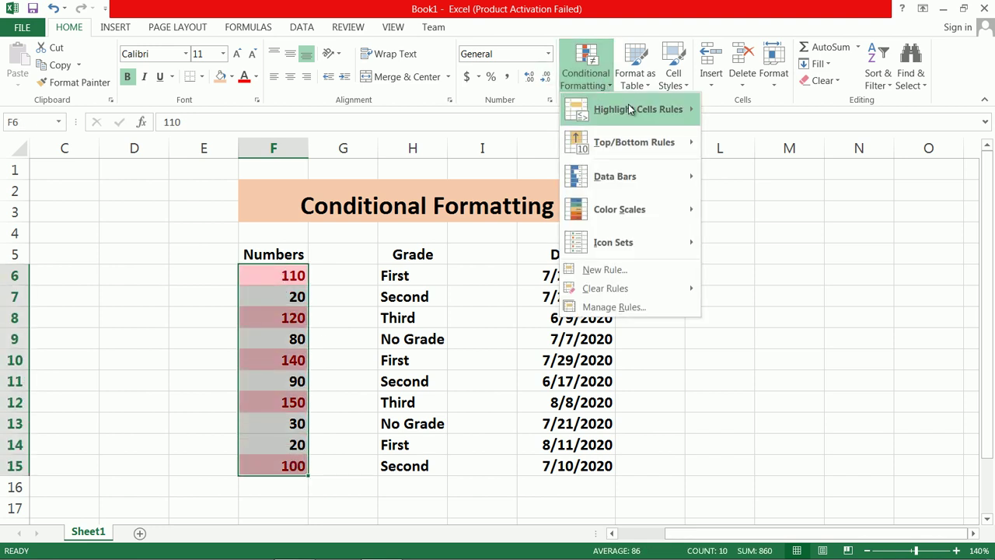
{"action": "mouse_move", "coordinate": [636, 108]}
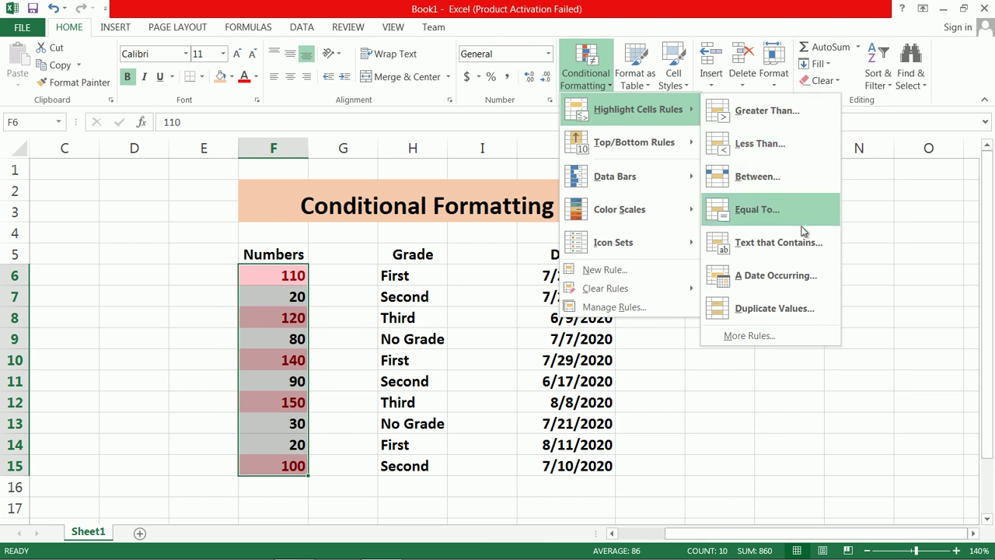
{"action": "left_click", "coordinate": [848, 267]}
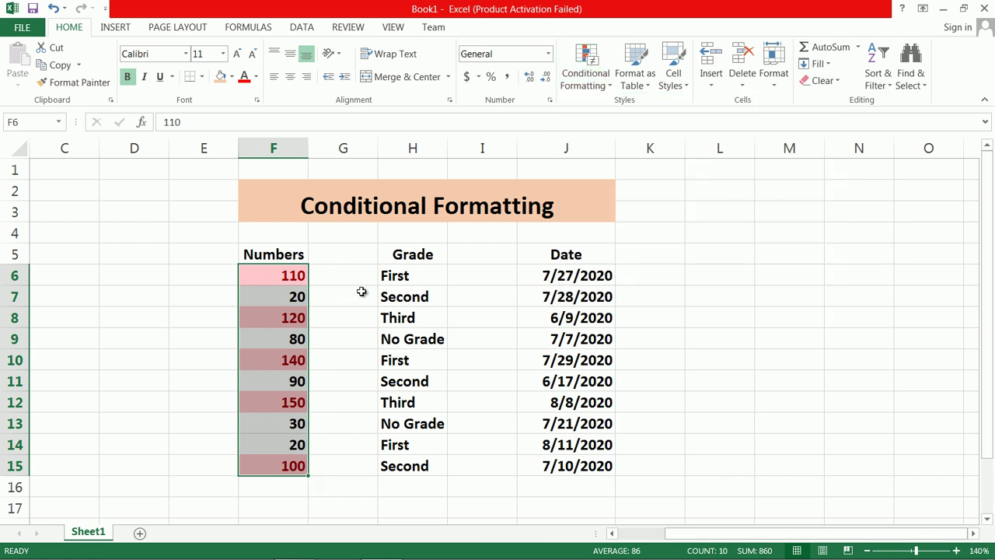
Add a Text That Contains rule highlighting 'Second' grades in H6:H15
{"action": "left_click_drag", "start_coordinate": [402, 280], "coordinate": [418, 471]}
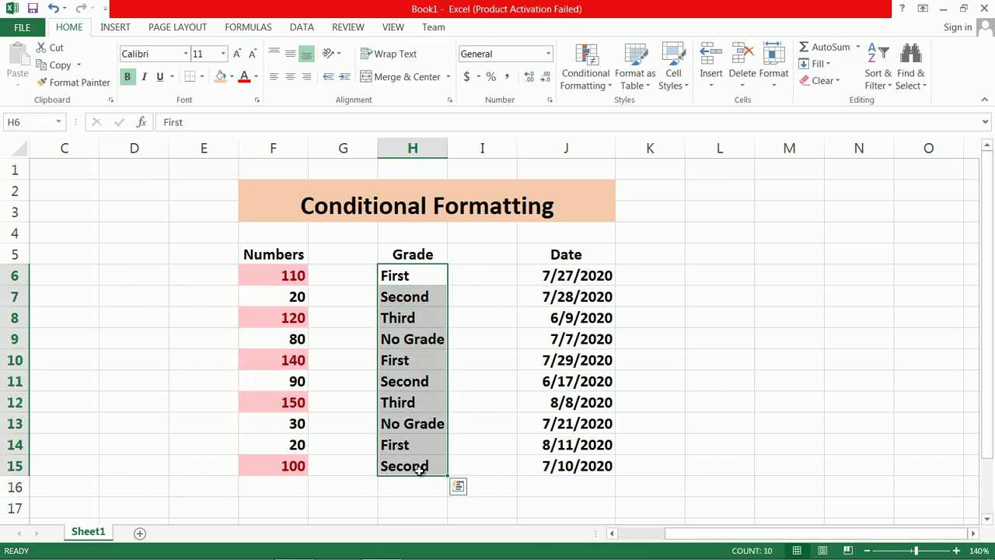
{"action": "left_click", "coordinate": [600, 74]}
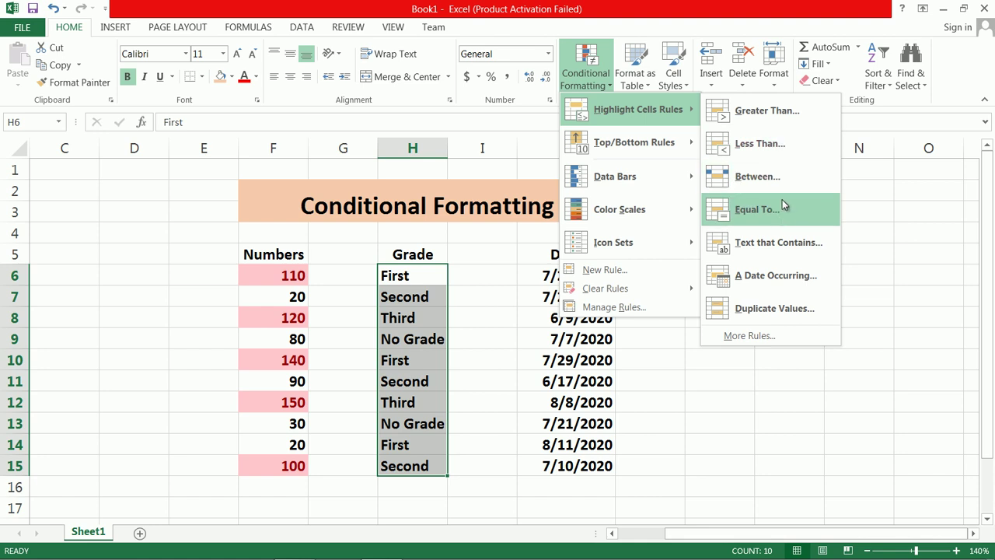
{"action": "left_click", "coordinate": [786, 247]}
{"action": "left_click_drag", "start_coordinate": [535, 150], "coordinate": [768, 107]}
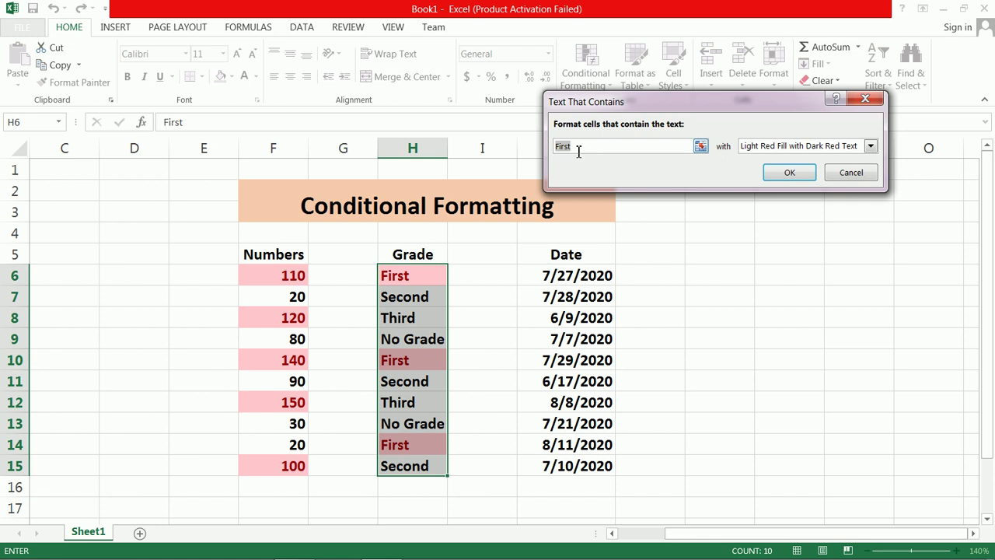
{"action": "type", "text": "Third"}
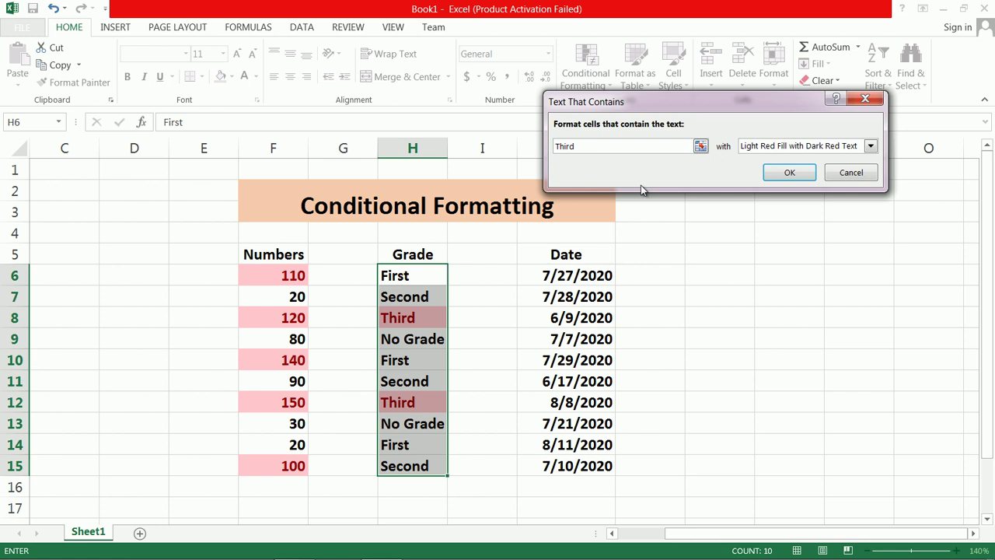
{"action": "key", "text": "BackSpace"}
{"action": "key", "text": "BackSpace"}
{"action": "key", "text": "BackSpace"}
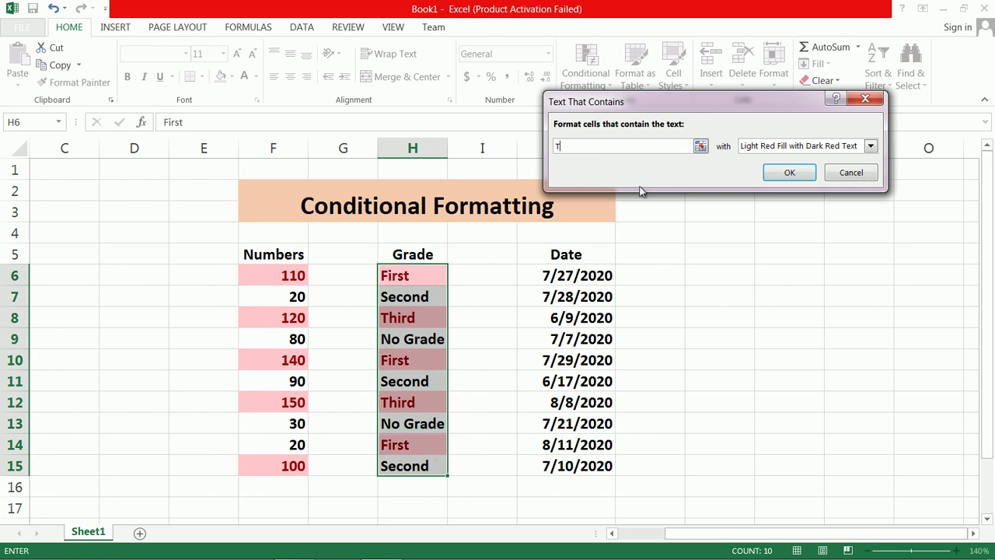
{"action": "type", "text": "D"}
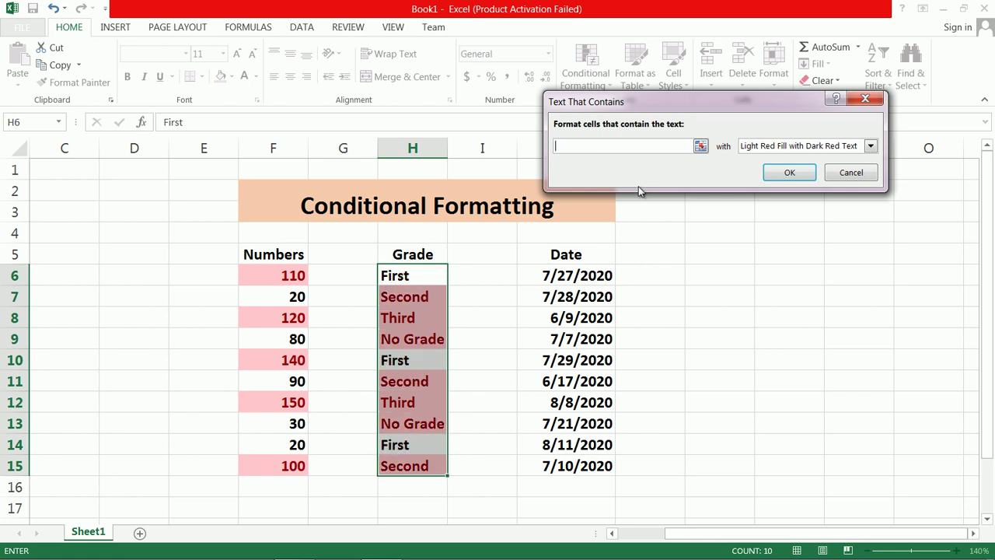
{"action": "type", "text": "Second"}
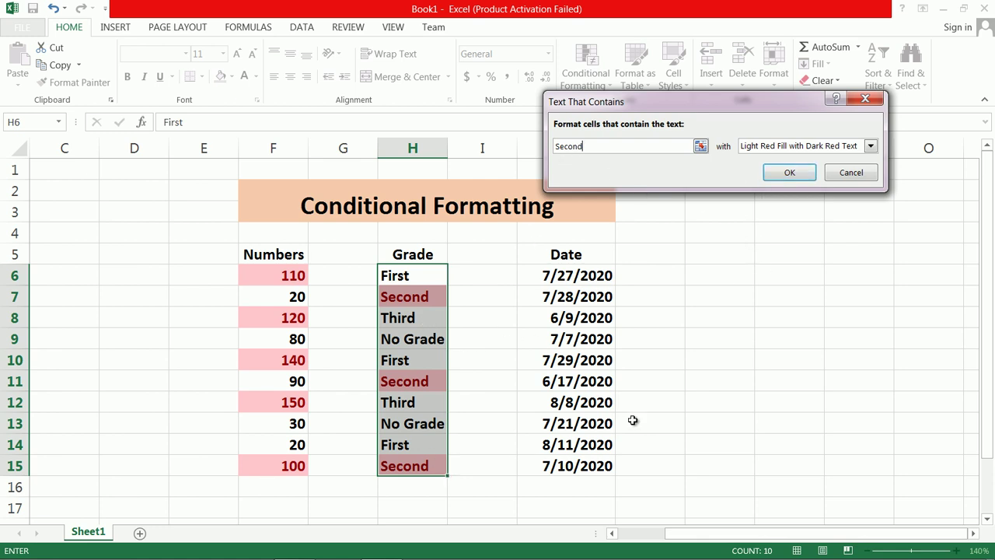
{"action": "left_click", "coordinate": [789, 172]}
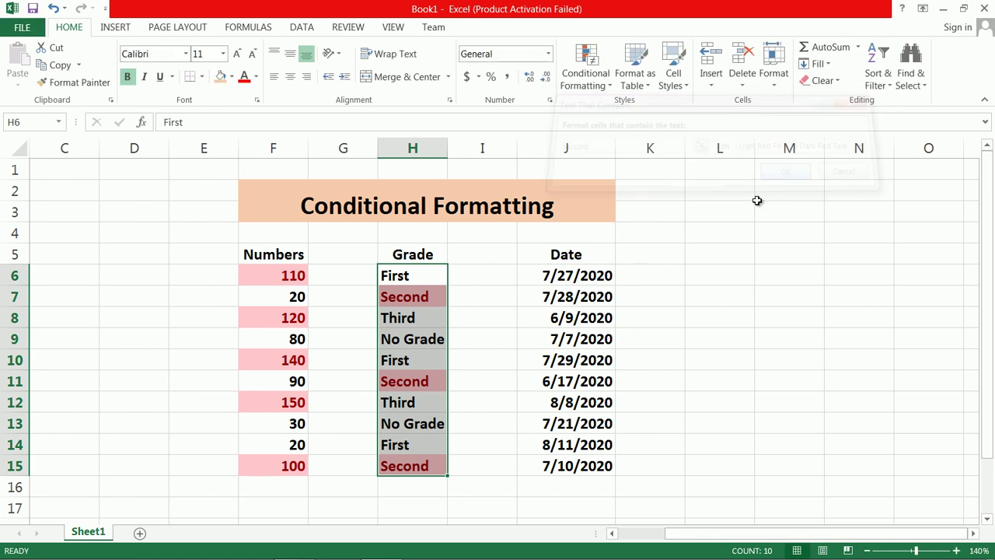
Change the H13 grade to Second and reselect the grades H6:H15
{"action": "left_click", "coordinate": [413, 427]}
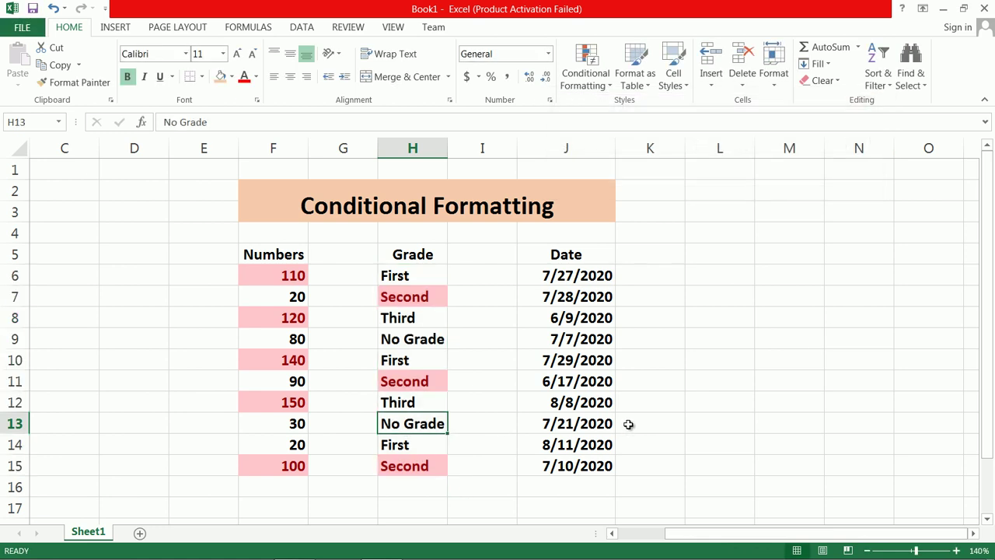
{"action": "type", "text": "Second"}
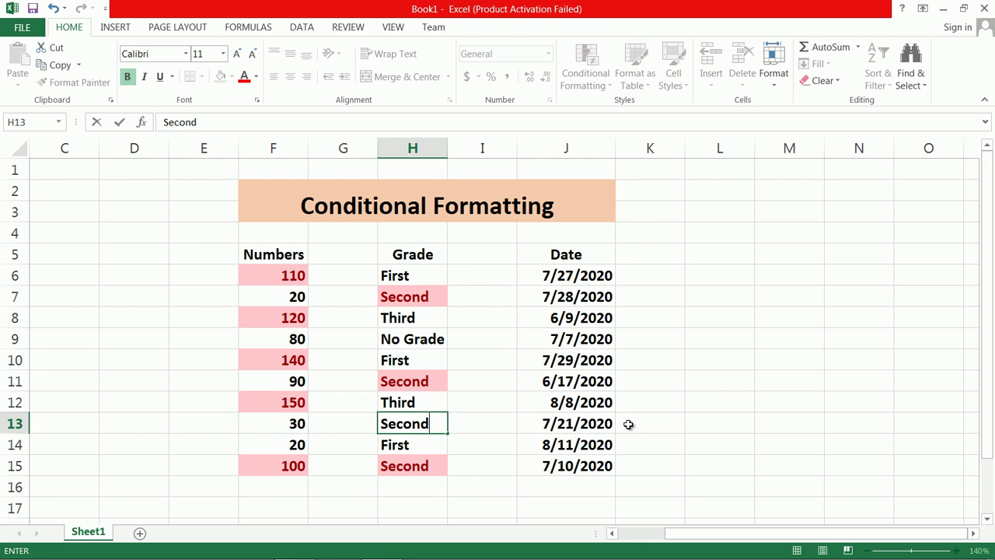
{"action": "key", "text": "Return"}
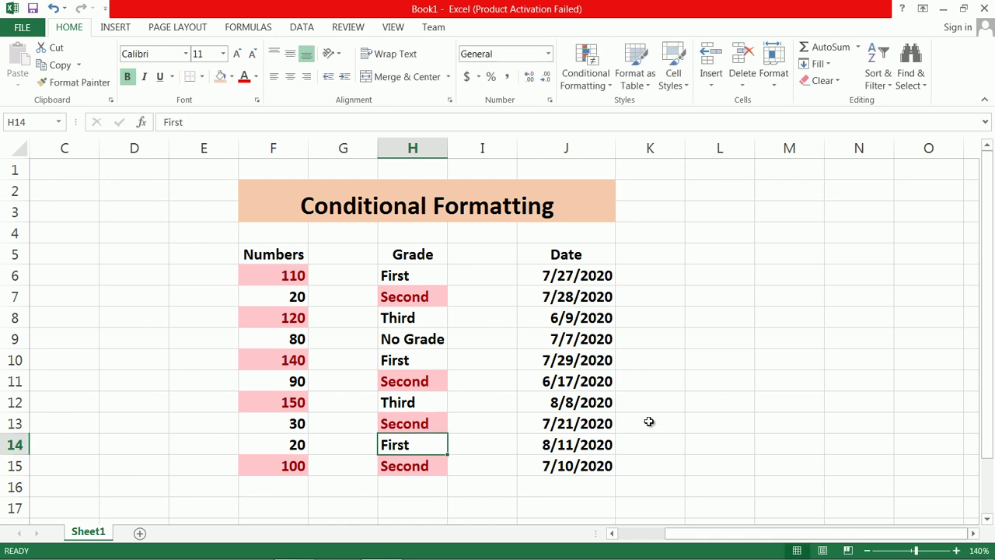
{"action": "left_click_drag", "start_coordinate": [421, 281], "coordinate": [415, 466]}
Select J6:J15 and start an A Date Occurring rule, trying Yesterday and Tomorrow
{"action": "left_click_drag", "start_coordinate": [550, 275], "coordinate": [555, 466]}
{"action": "left_click", "coordinate": [583, 74]}
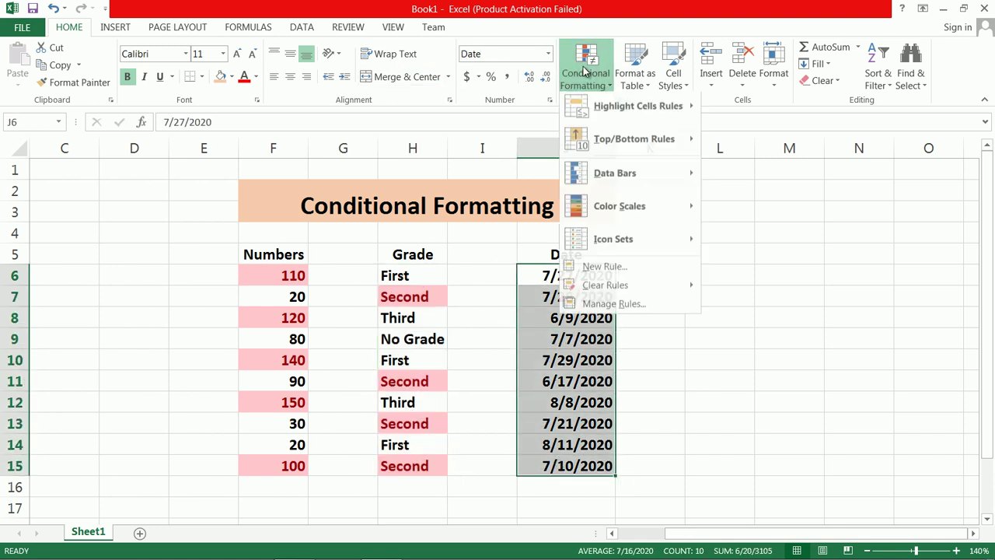
{"action": "mouse_move", "coordinate": [668, 109]}
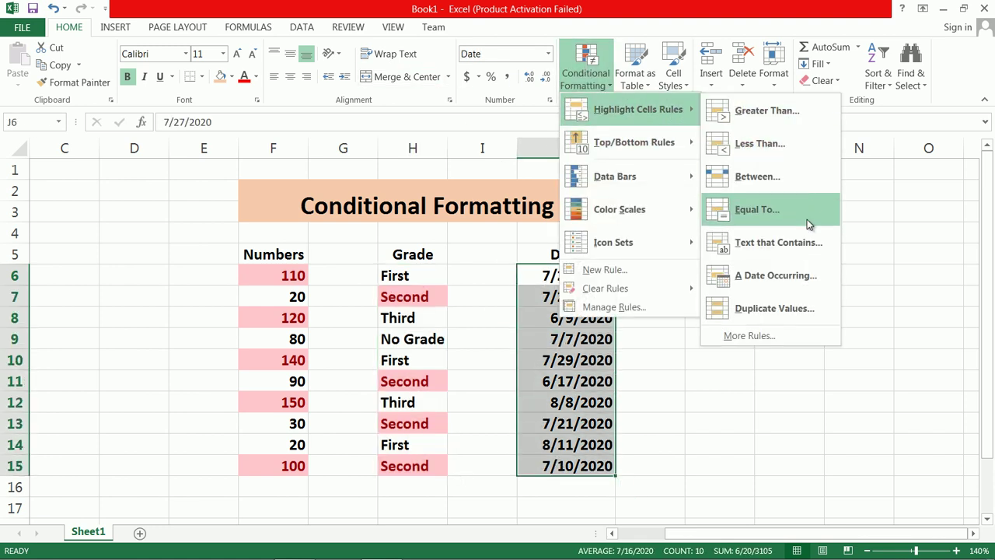
{"action": "left_click", "coordinate": [810, 286]}
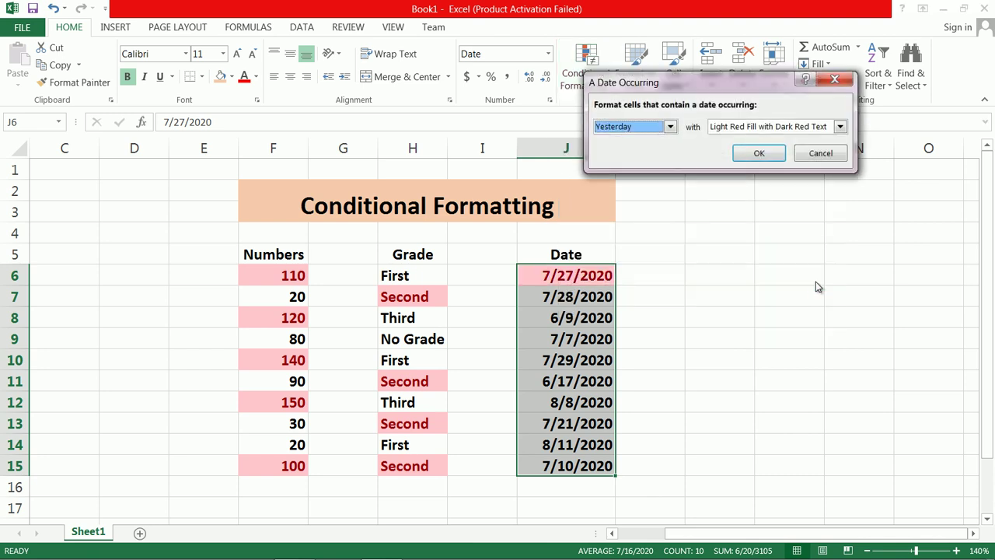
{"action": "left_click", "coordinate": [670, 127]}
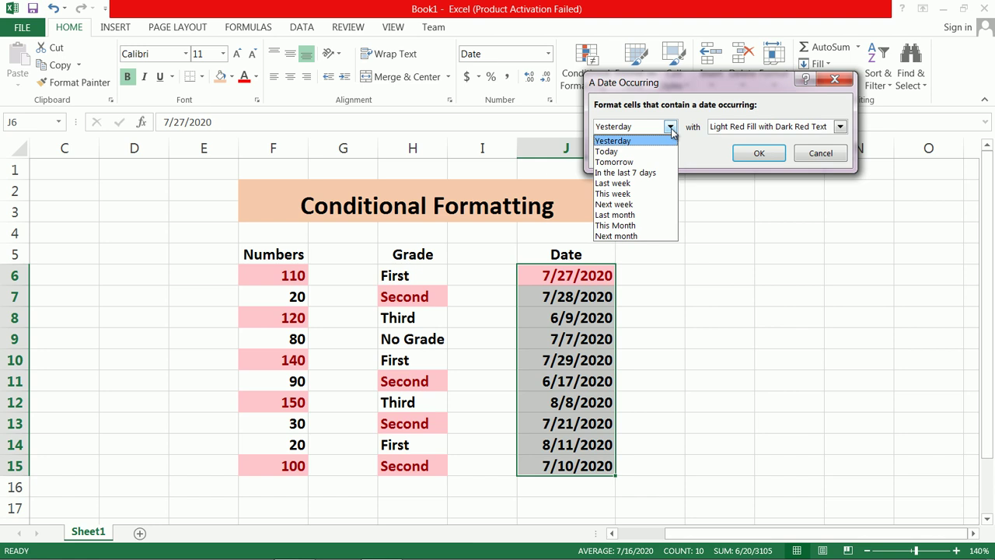
{"action": "left_click", "coordinate": [671, 129]}
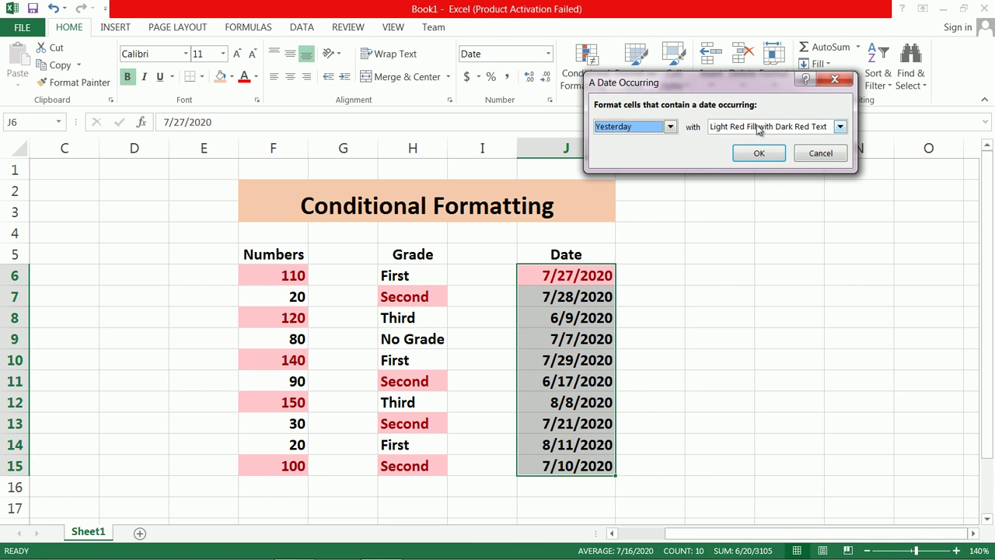
{"action": "left_click", "coordinate": [670, 128]}
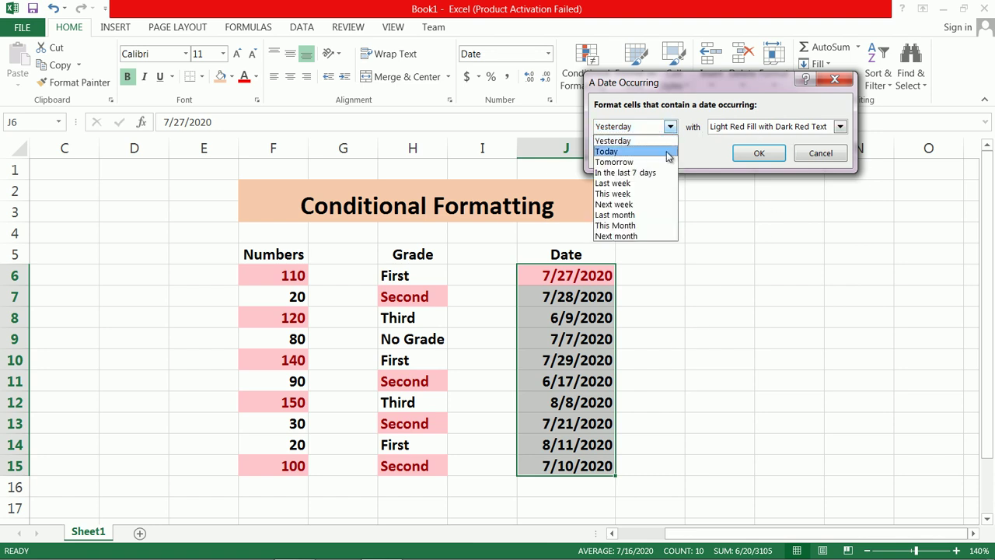
{"action": "left_click", "coordinate": [665, 162]}
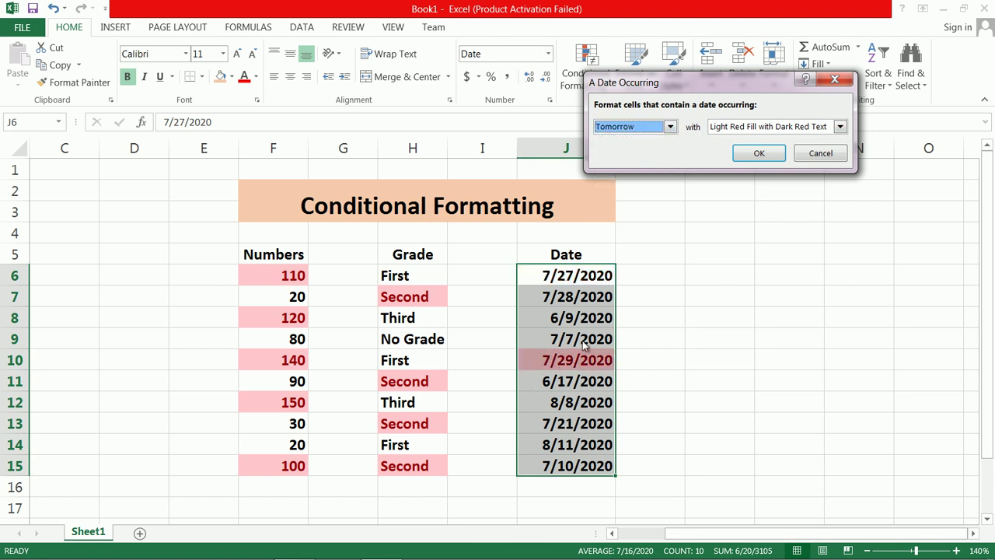
Try This week, Last week and Last month, then apply the This Month date rule
{"action": "left_click", "coordinate": [673, 129]}
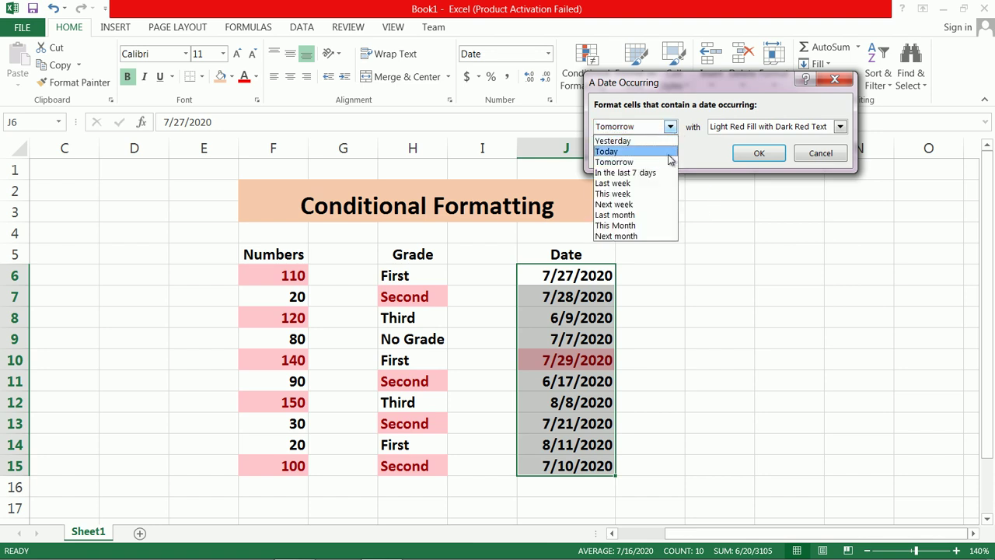
{"action": "left_click", "coordinate": [654, 194]}
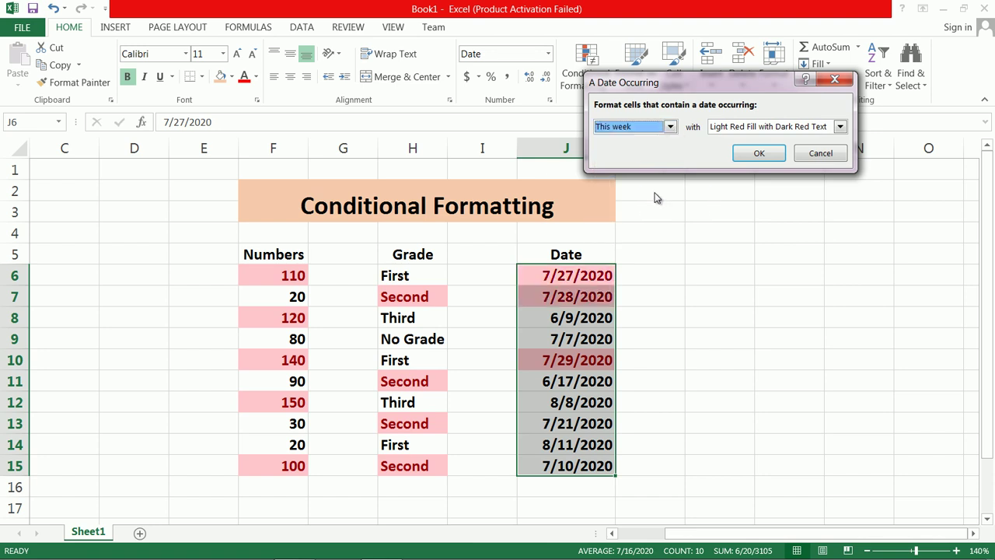
{"action": "left_click", "coordinate": [669, 127]}
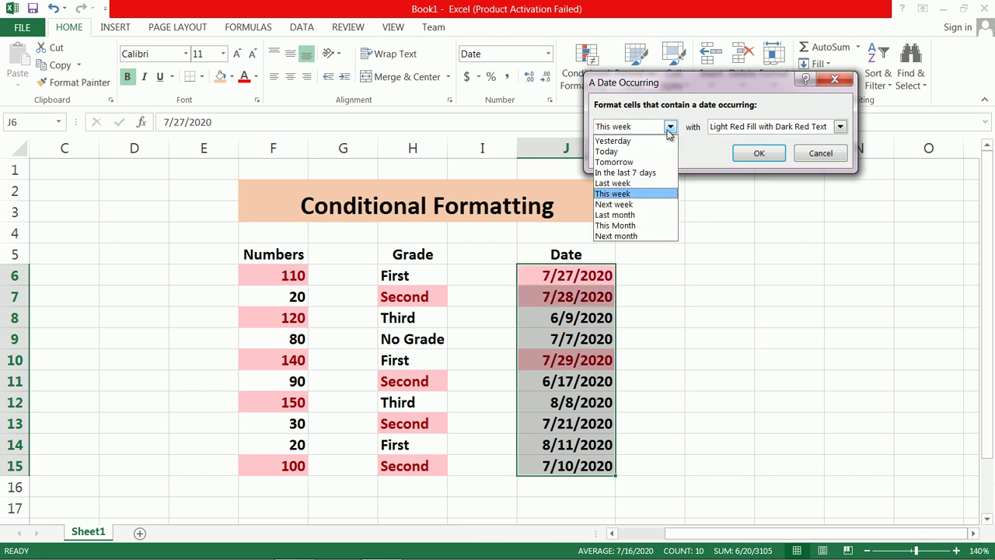
{"action": "left_click", "coordinate": [649, 185]}
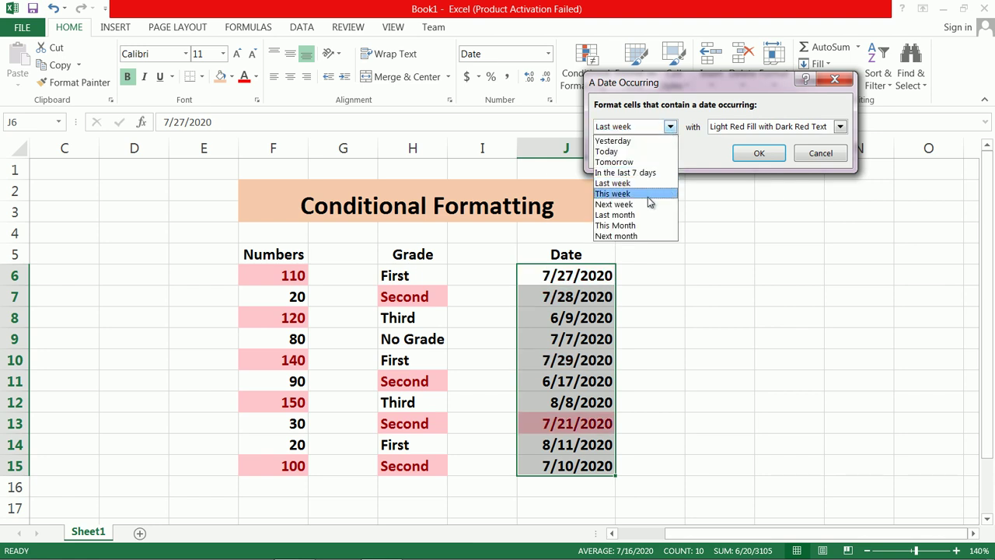
{"action": "left_click", "coordinate": [650, 215]}
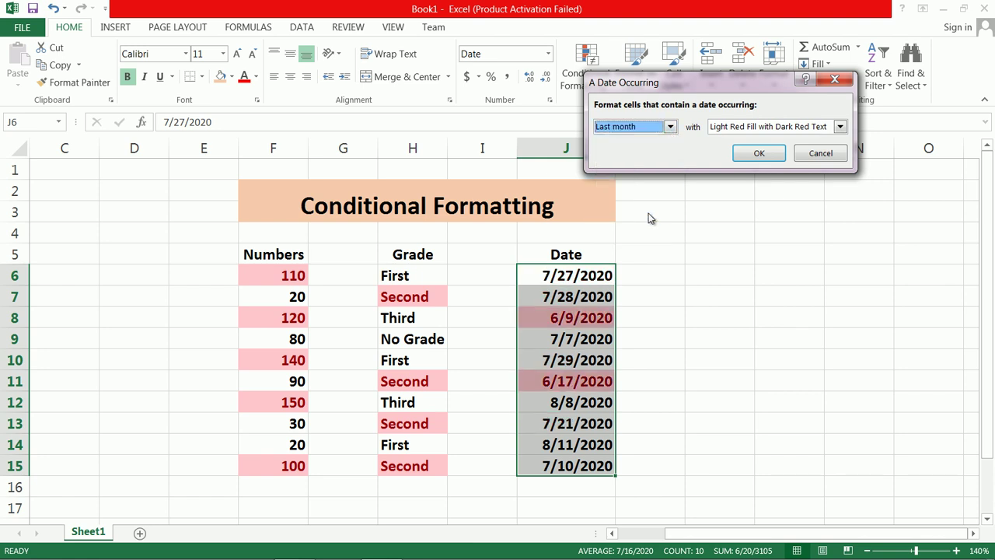
{"action": "left_click", "coordinate": [670, 127]}
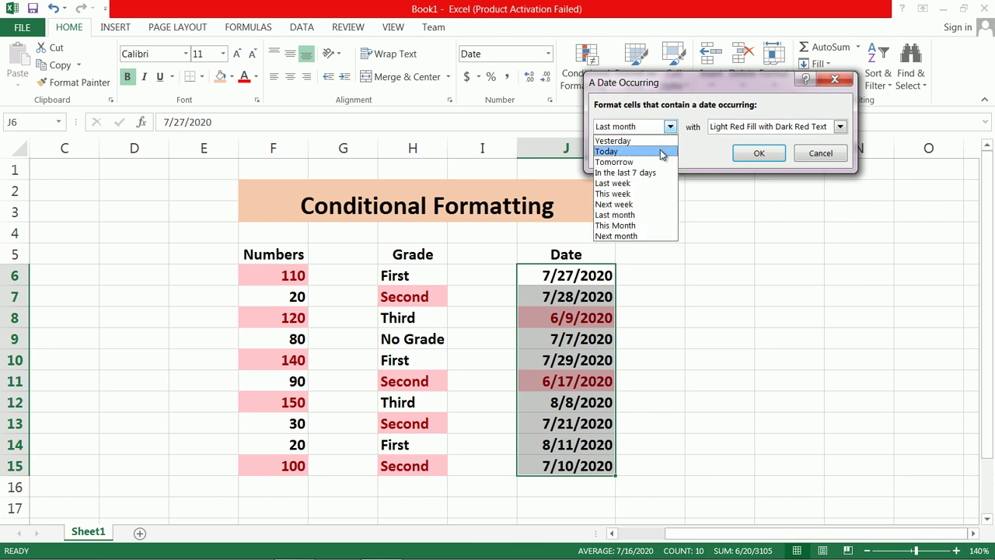
{"action": "left_click", "coordinate": [645, 225]}
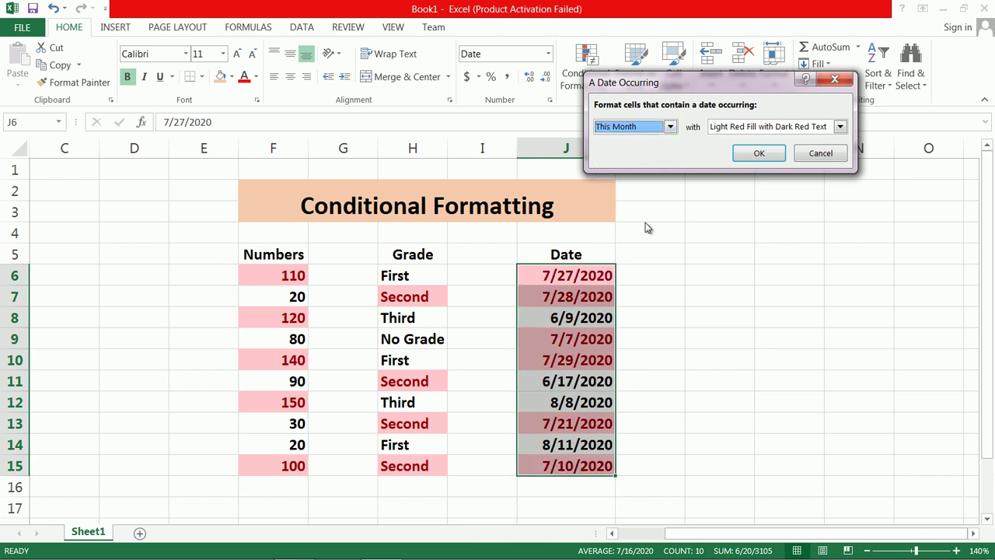
{"action": "left_click", "coordinate": [758, 154]}
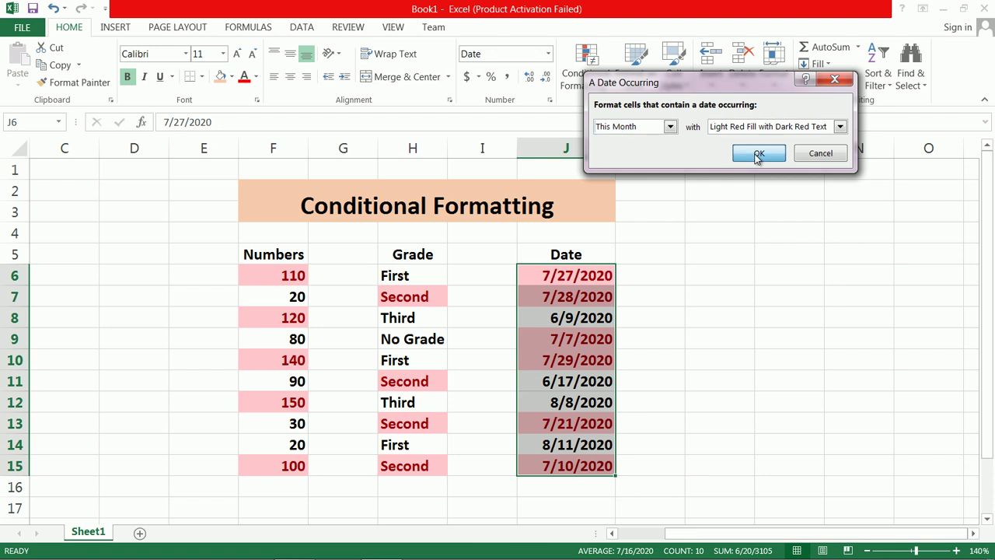
Change the date in J14 from 8/11/2020 to 7/11/2020
{"action": "left_click", "coordinate": [576, 444]}
{"action": "double_click", "coordinate": [544, 444]}
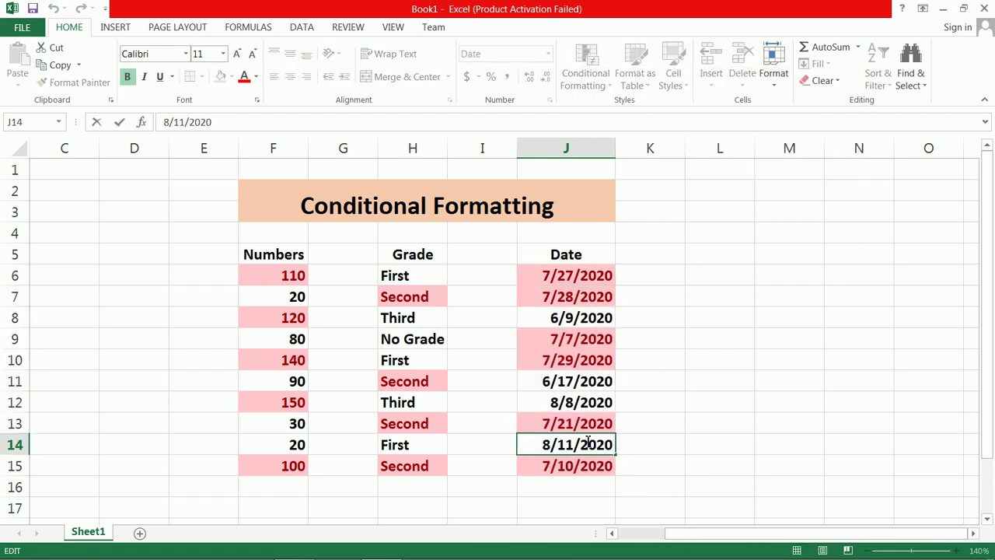
{"action": "key", "text": "BackSpace"}
{"action": "type", "text": "7"}
{"action": "key", "text": "Return"}
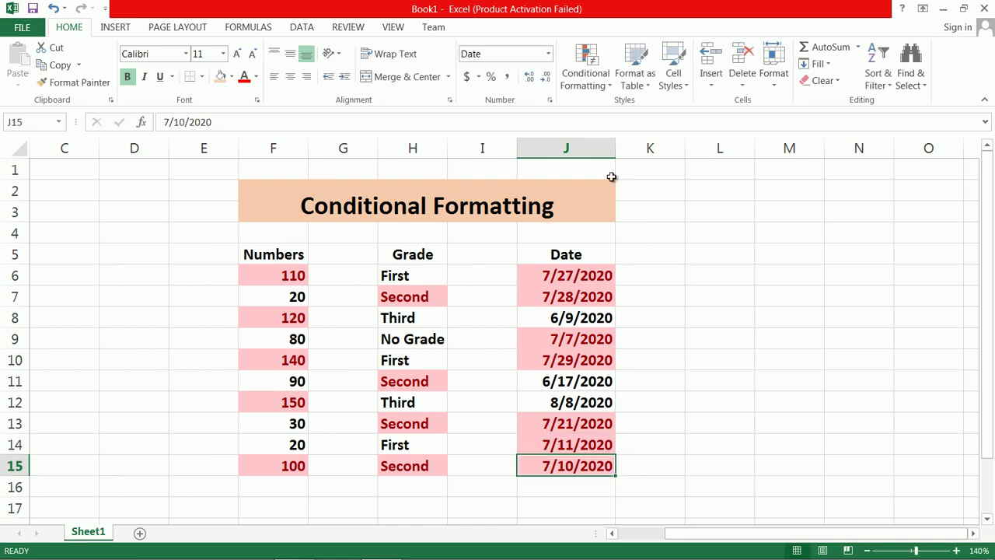
{"action": "left_click_drag", "start_coordinate": [279, 261], "coordinate": [262, 291]}
Select F6, then the whole table F6:J15, opening and closing Conditional Formatting unused
{"action": "left_click", "coordinate": [277, 279]}
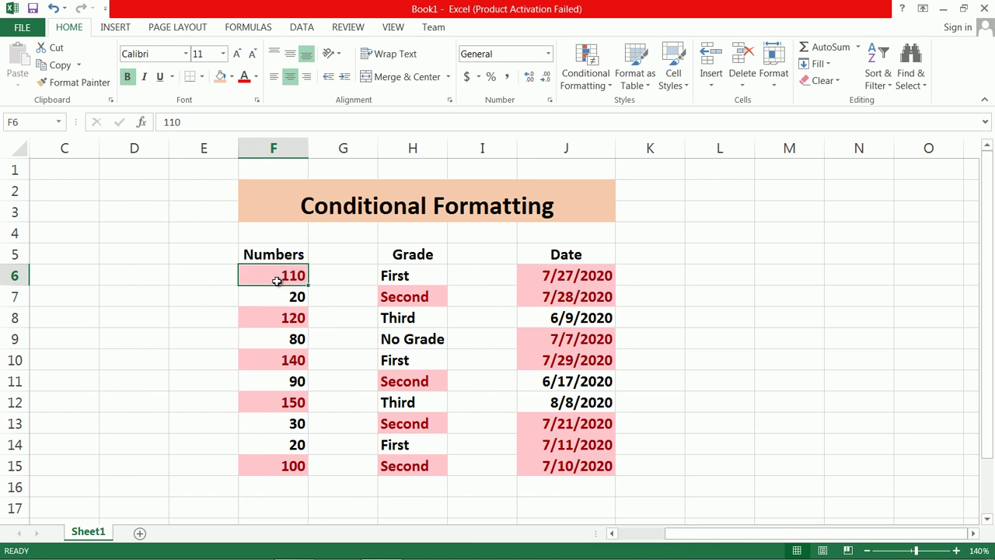
{"action": "left_click", "coordinate": [581, 83]}
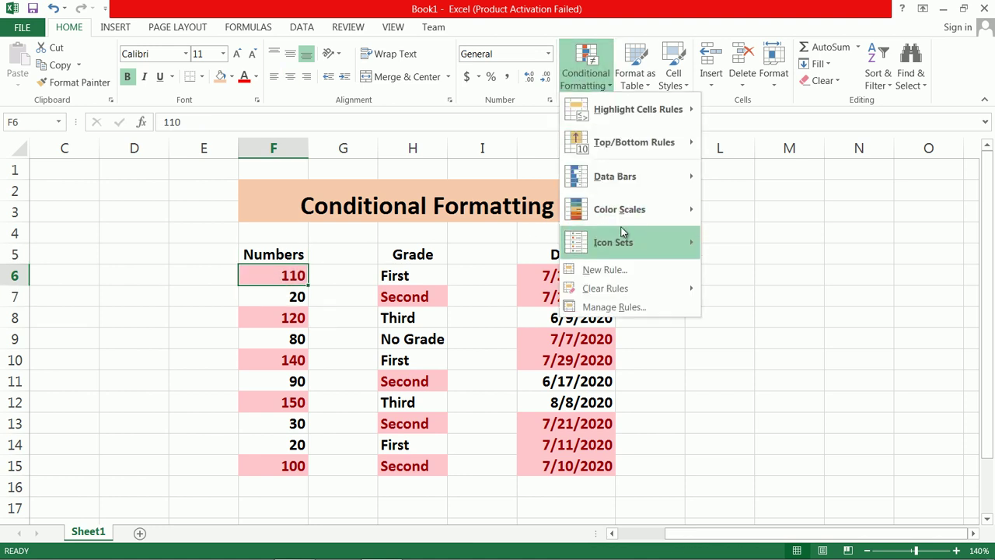
{"action": "left_click", "coordinate": [659, 330]}
{"action": "left_click_drag", "start_coordinate": [279, 273], "coordinate": [594, 473]}
{"action": "left_click", "coordinate": [584, 77]}
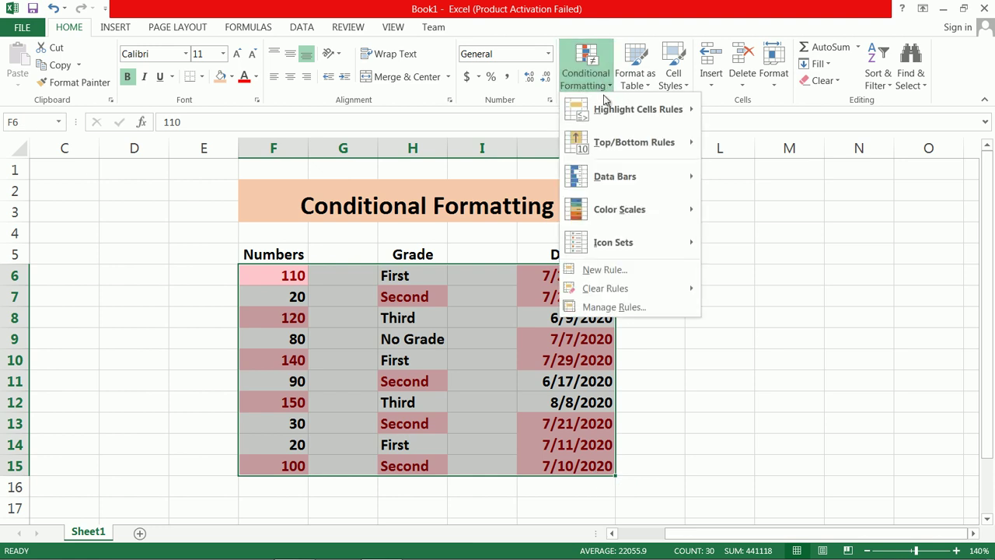
{"action": "mouse_move", "coordinate": [647, 295]}
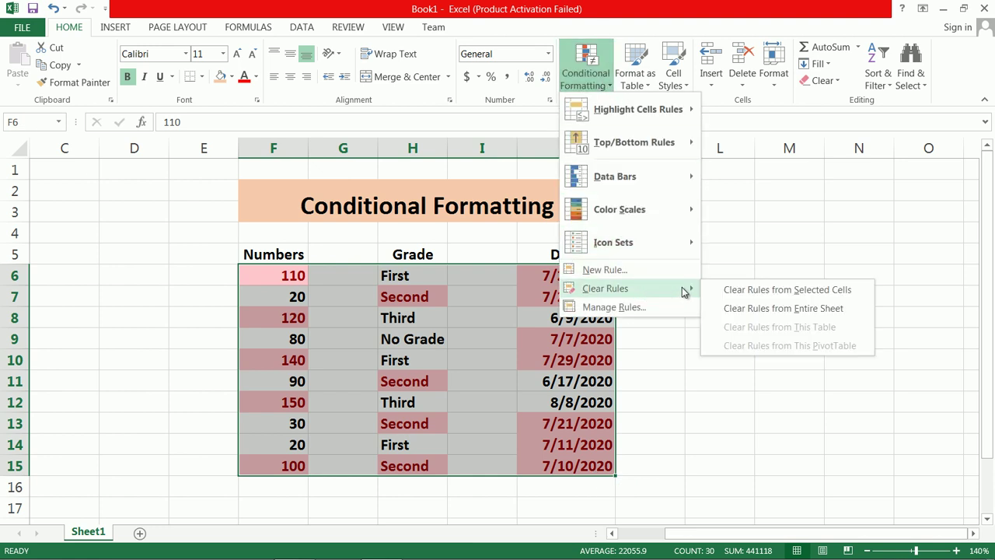
{"action": "left_click", "coordinate": [649, 372]}
{"action": "left_click", "coordinate": [648, 370]}
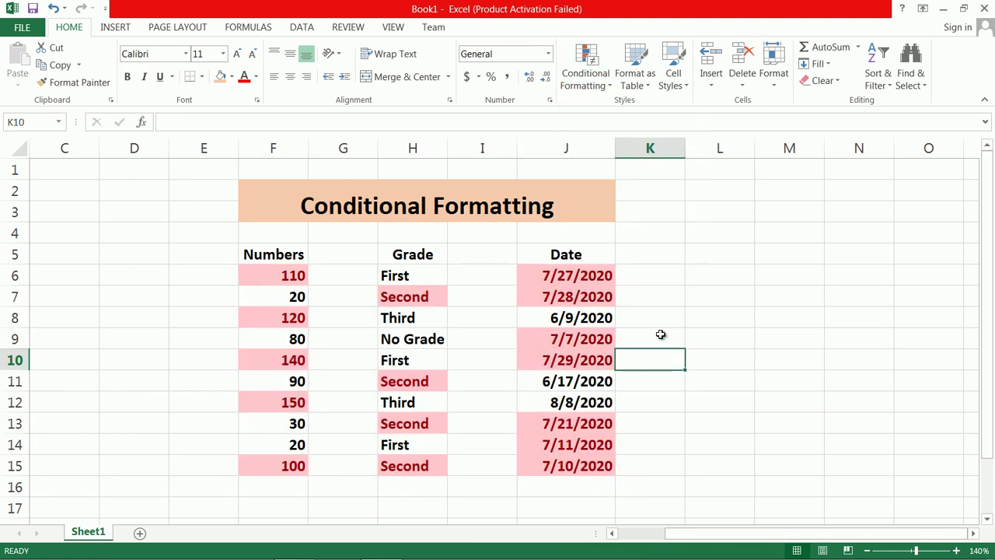
Clear Rules from Entire Sheet via Conditional Formatting > Clear Rules
{"action": "left_click", "coordinate": [585, 72]}
{"action": "mouse_move", "coordinate": [667, 292]}
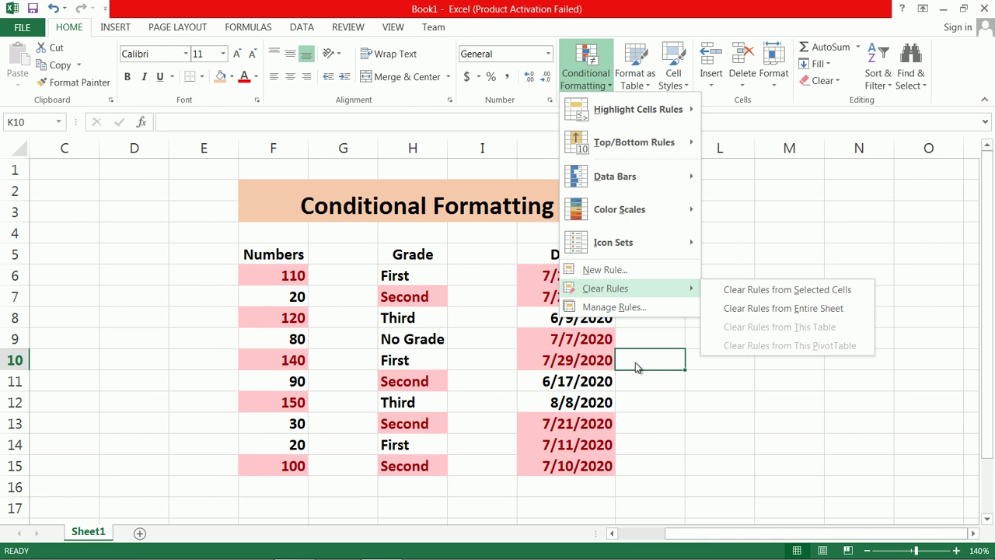
{"action": "left_click", "coordinate": [761, 309]}
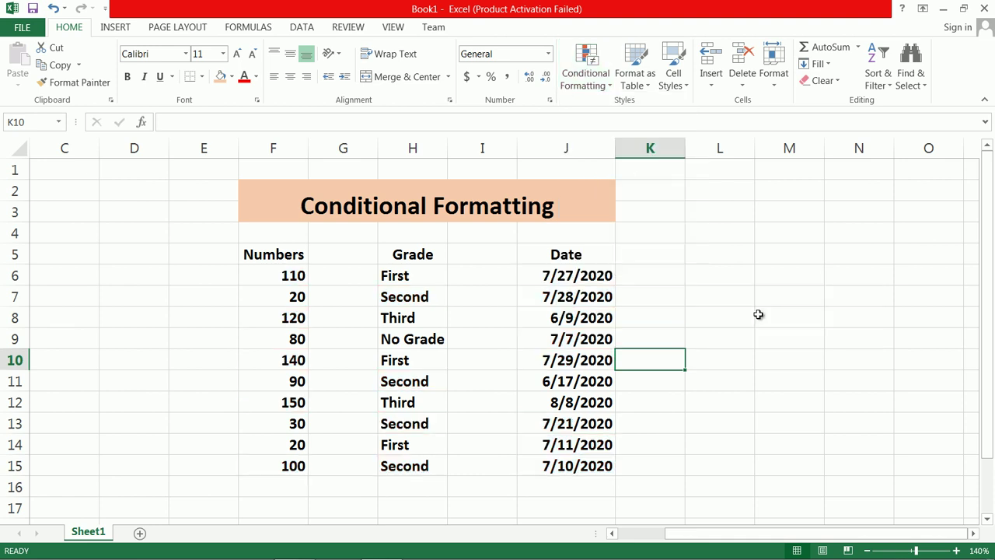
{"action": "left_click", "coordinate": [427, 272]}
{"action": "mouse_move", "coordinate": [404, 279]}
{"action": "left_mouse_down"}
{"action": "mouse_move", "coordinate": [422, 464]}
{"action": "mouse_move", "coordinate": [426, 456]}
{"action": "left_mouse_up"}
{"action": "left_click", "coordinate": [586, 74]}
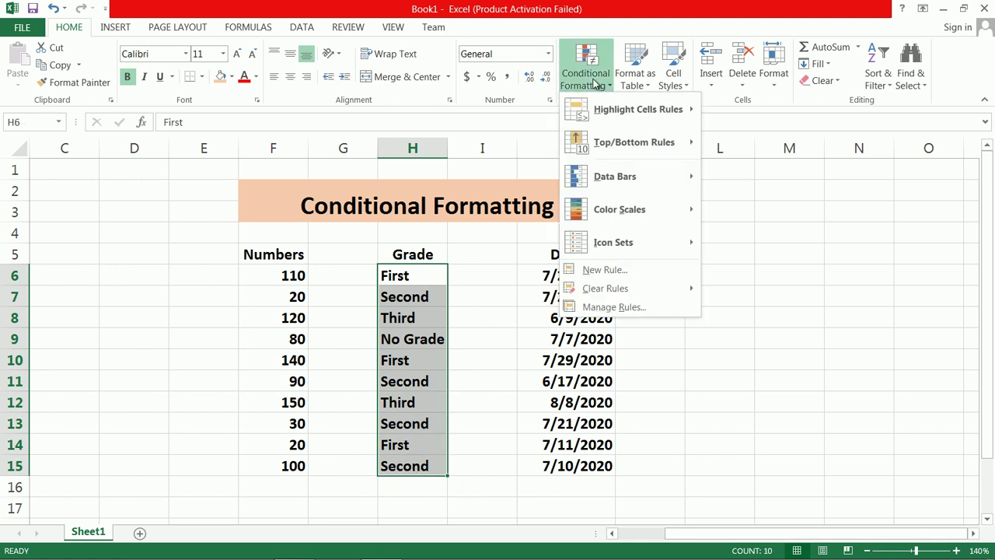
{"action": "mouse_move", "coordinate": [685, 180]}
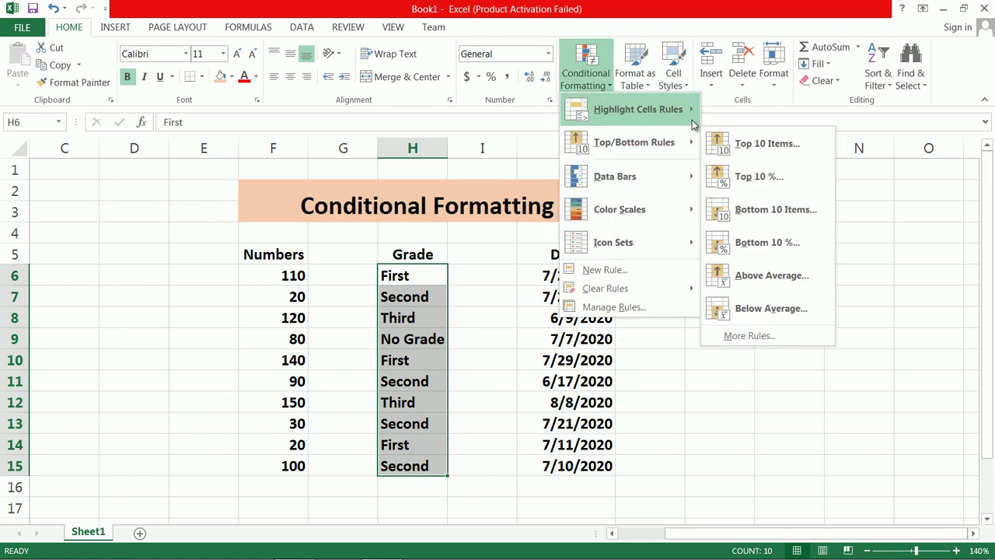
{"action": "mouse_move", "coordinate": [684, 109]}
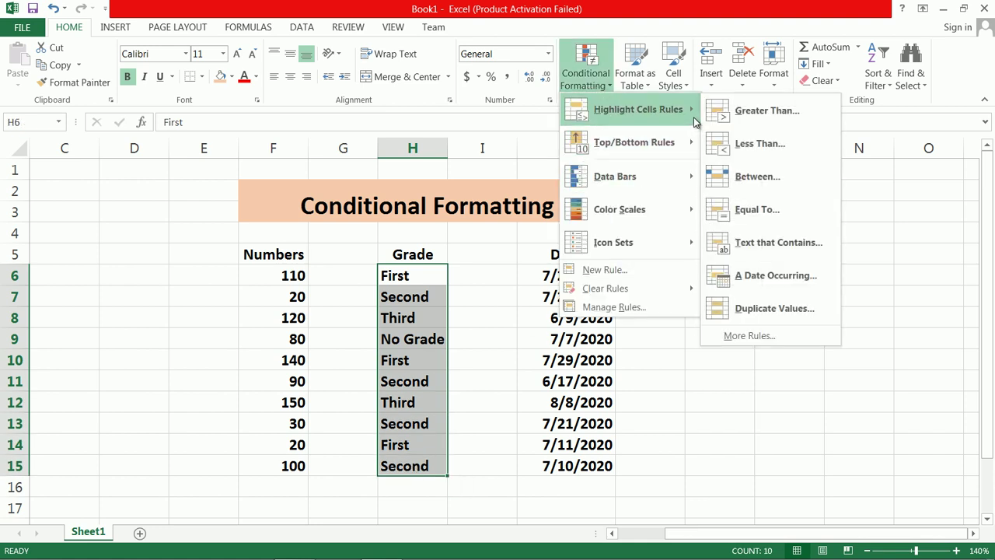
{"action": "left_click", "coordinate": [808, 311]}
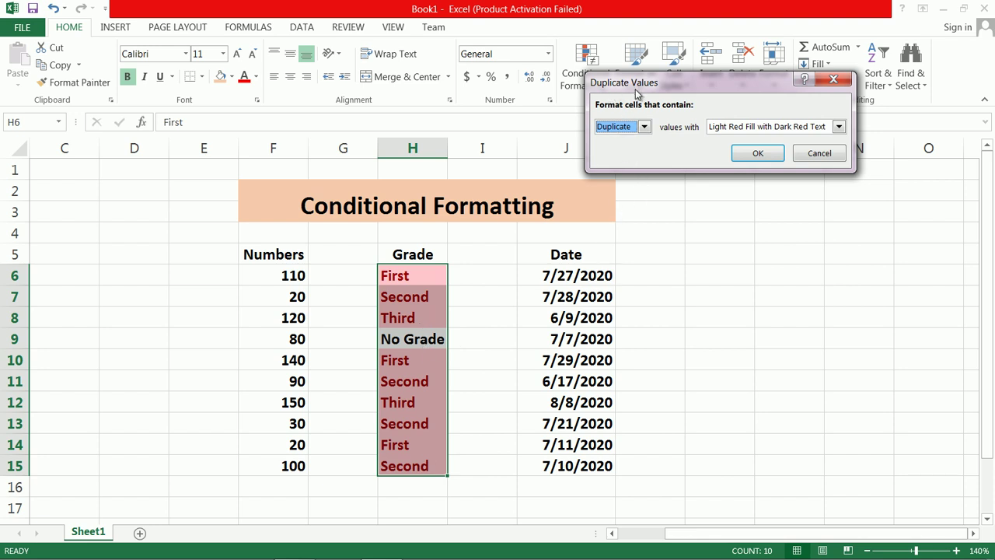
{"action": "left_click", "coordinate": [645, 127]}
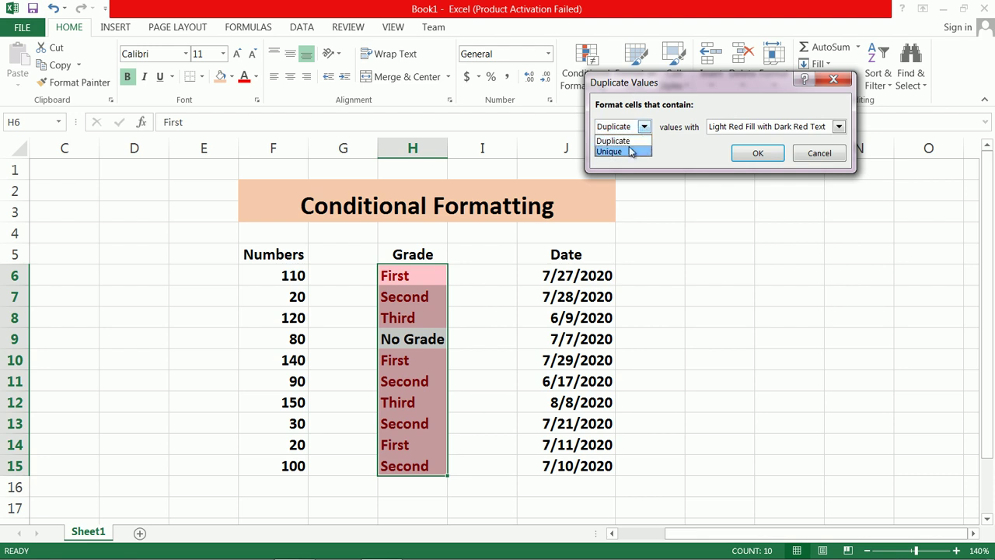
{"action": "left_click", "coordinate": [627, 152]}
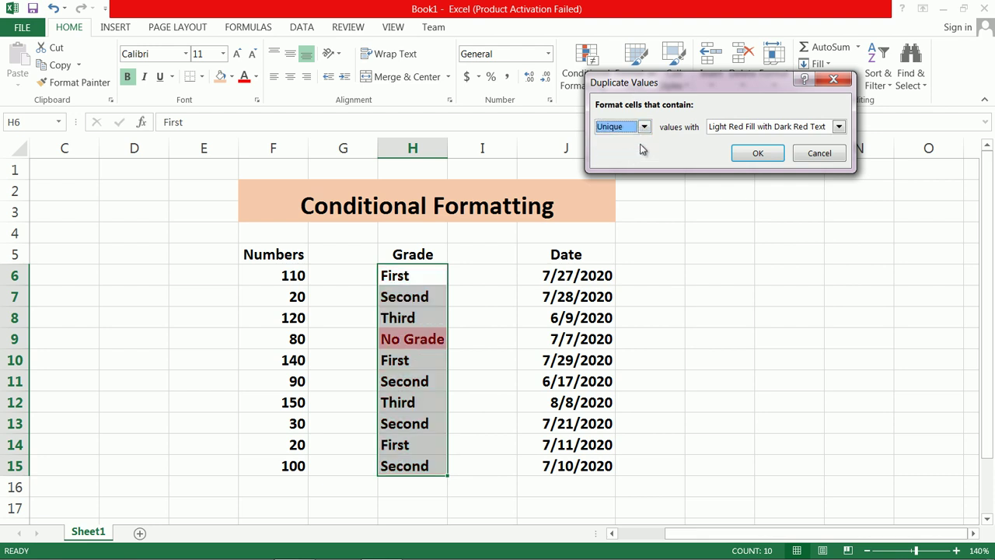
{"action": "left_click", "coordinate": [644, 127]}
{"action": "left_click", "coordinate": [629, 140]}
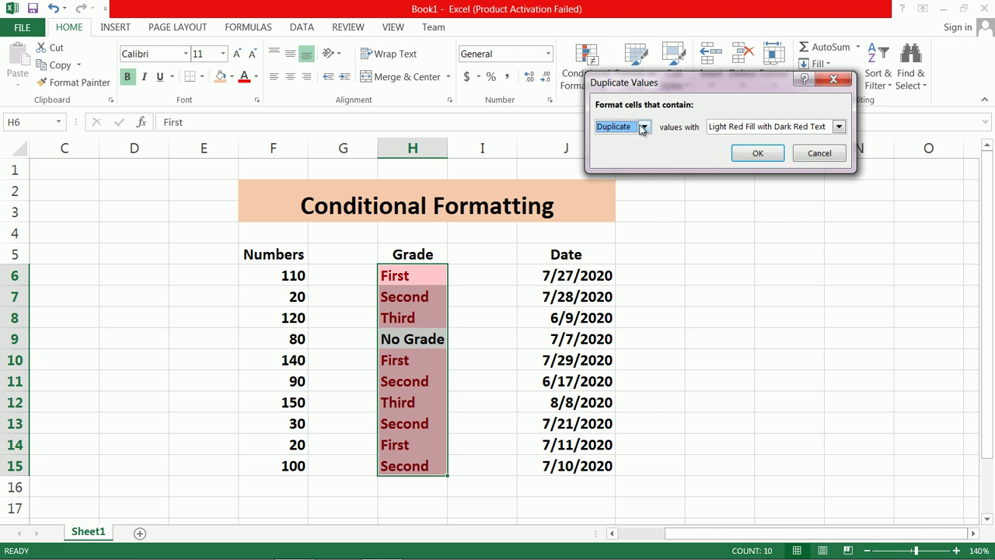
{"action": "left_click", "coordinate": [643, 126]}
{"action": "left_click", "coordinate": [628, 153]}
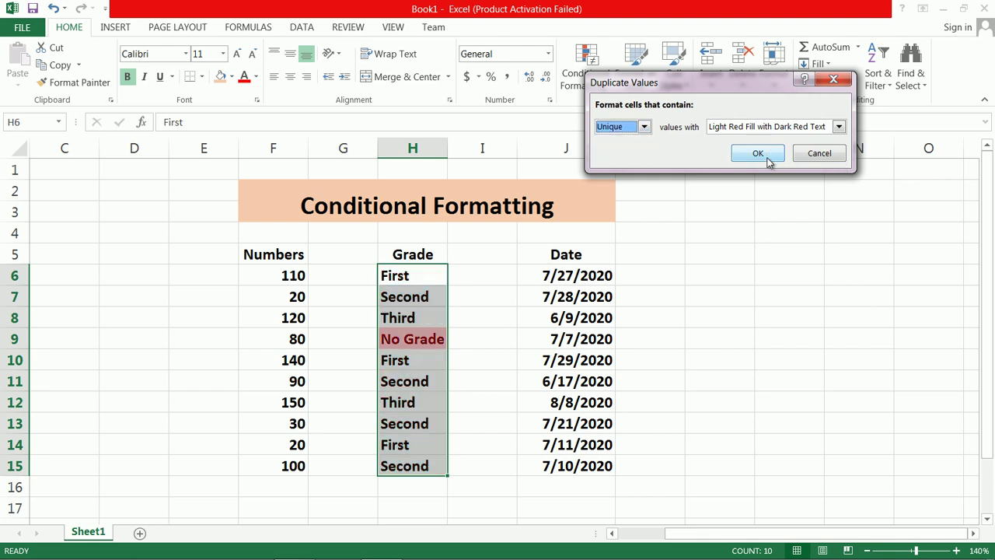
{"action": "left_click", "coordinate": [814, 158]}
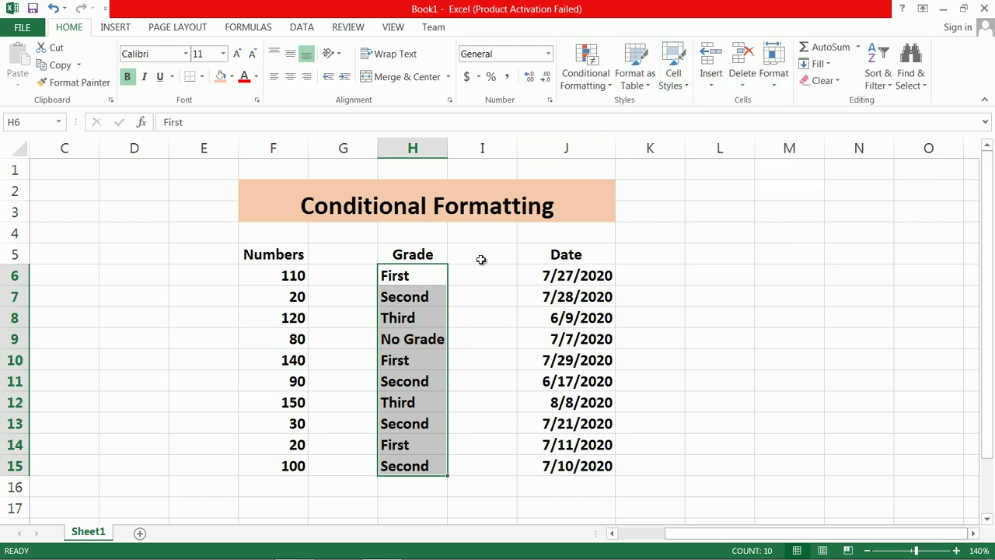
{"action": "left_click", "coordinate": [583, 81]}
Close the open rule menus and select the Numbers values F6:F15
{"action": "mouse_move", "coordinate": [669, 117]}
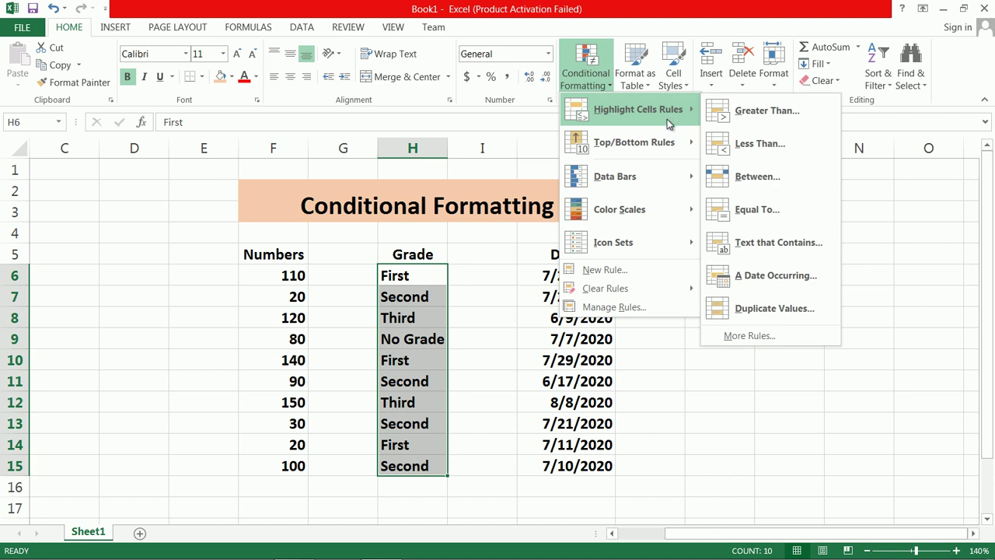
{"action": "mouse_move", "coordinate": [662, 139]}
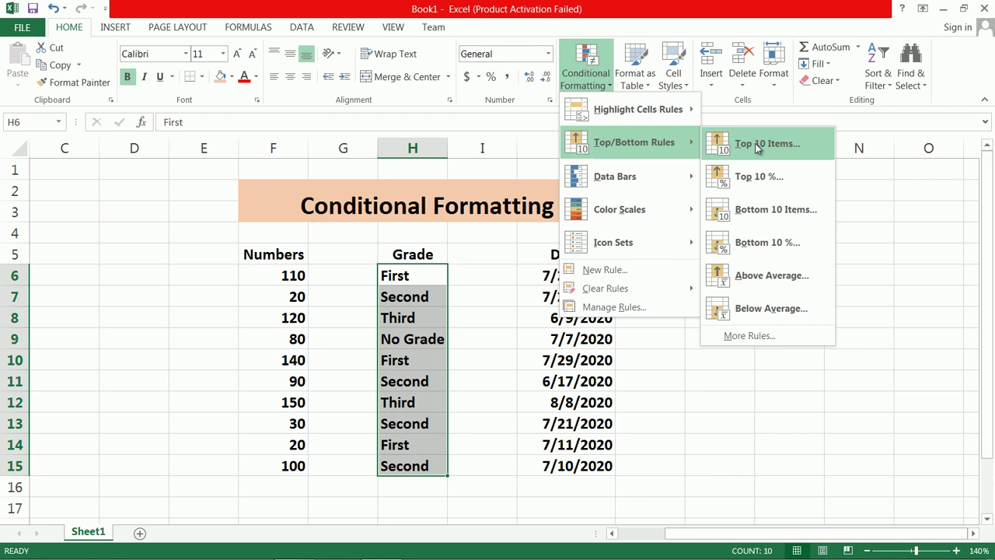
{"action": "left_click", "coordinate": [334, 302]}
{"action": "left_click_drag", "start_coordinate": [280, 277], "coordinate": [289, 462]}
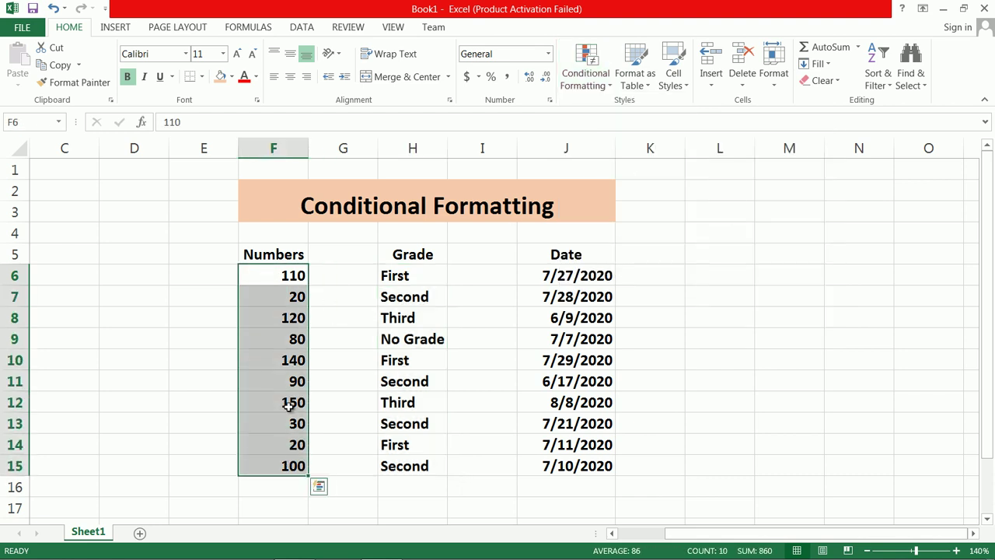
Try a Top 10 Items rule with the count set to 5, then cancel it
{"action": "left_click", "coordinate": [599, 86]}
{"action": "mouse_move", "coordinate": [639, 145]}
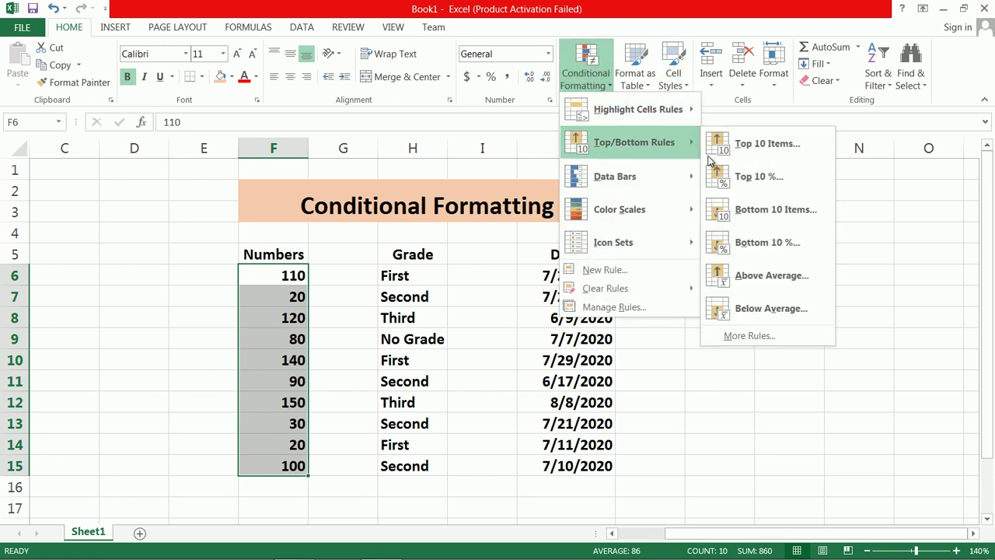
{"action": "left_click", "coordinate": [778, 150]}
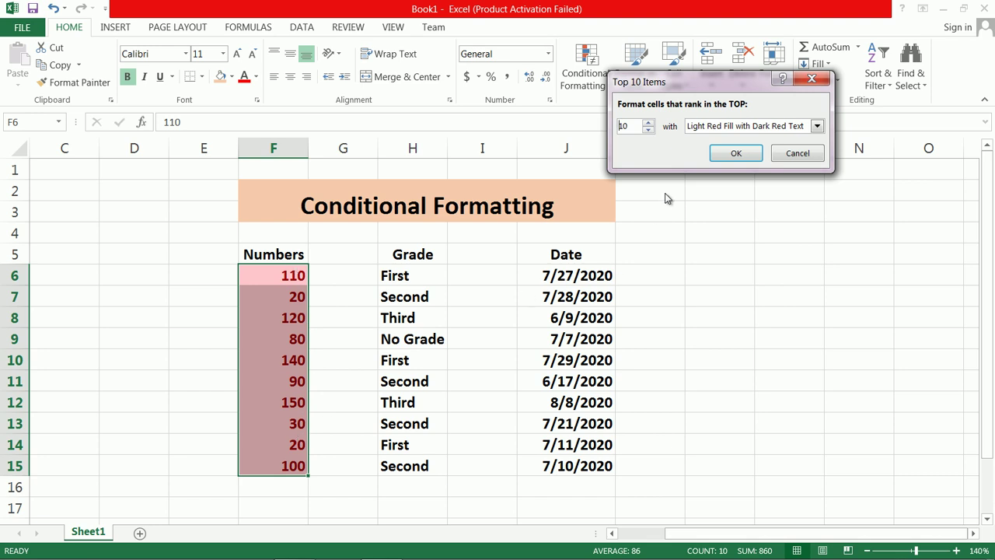
{"action": "left_click", "coordinate": [649, 131]}
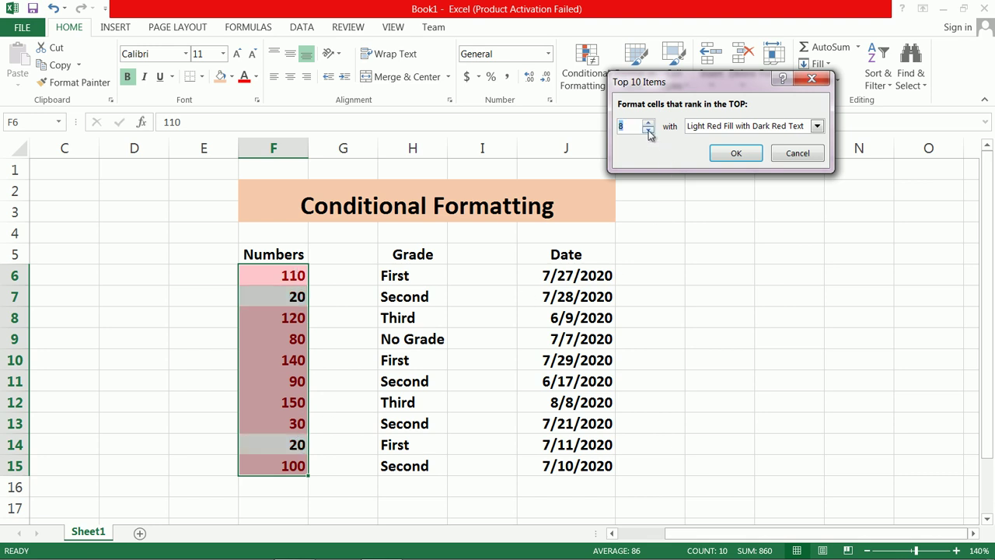
{"action": "left_click", "coordinate": [649, 132]}
{"action": "left_click", "coordinate": [649, 131]}
{"action": "left_click", "coordinate": [649, 131]}
{"action": "left_click", "coordinate": [649, 131]}
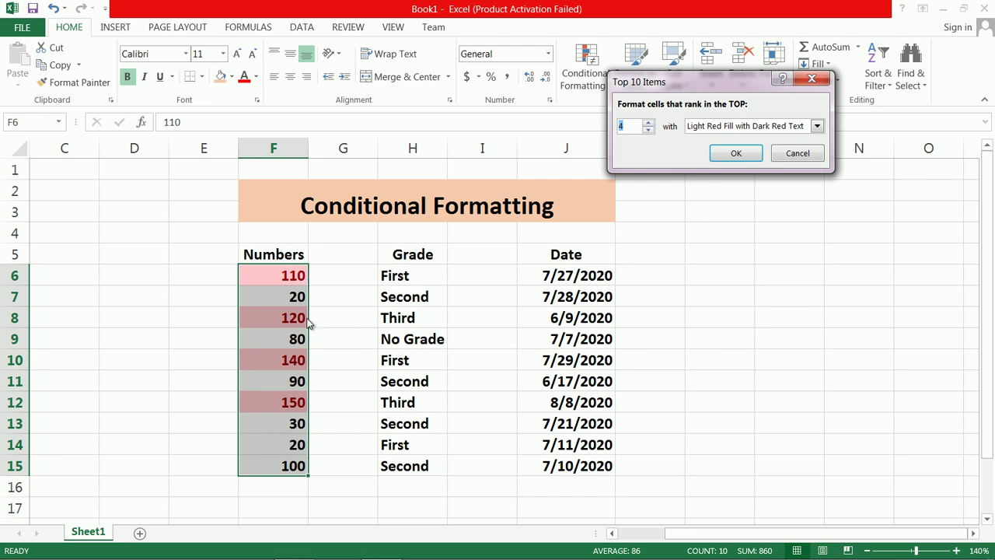
{"action": "left_click", "coordinate": [648, 123]}
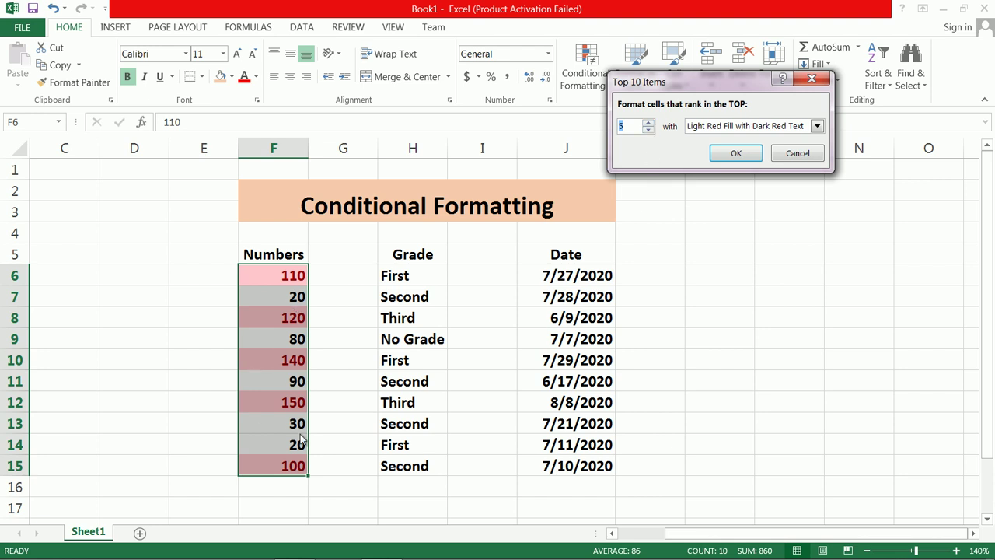
{"action": "left_click", "coordinate": [793, 158]}
{"action": "left_click", "coordinate": [585, 74]}
{"action": "mouse_move", "coordinate": [645, 143]}
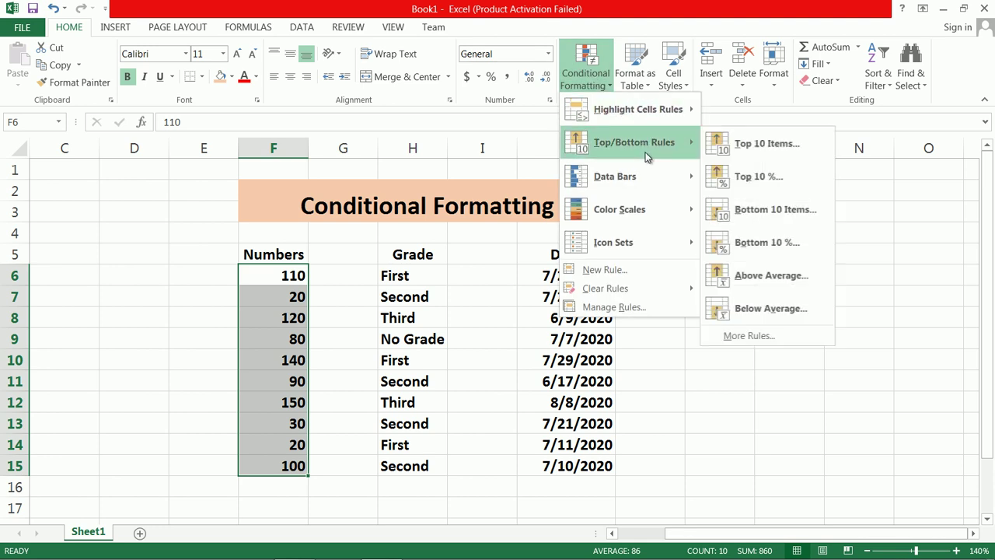
{"action": "left_click", "coordinate": [764, 182]}
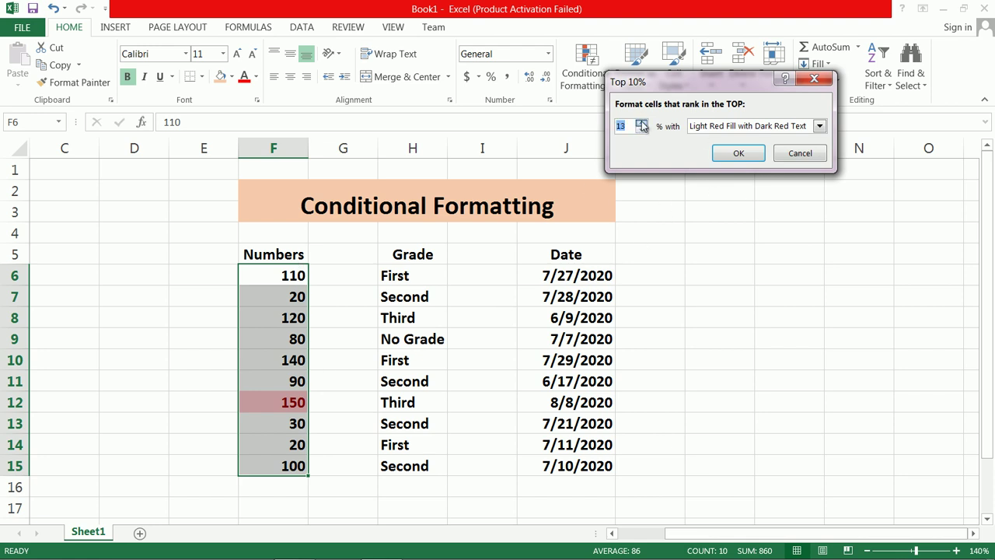
{"action": "left_click", "coordinate": [642, 126]}
{"action": "left_click", "coordinate": [642, 126]}
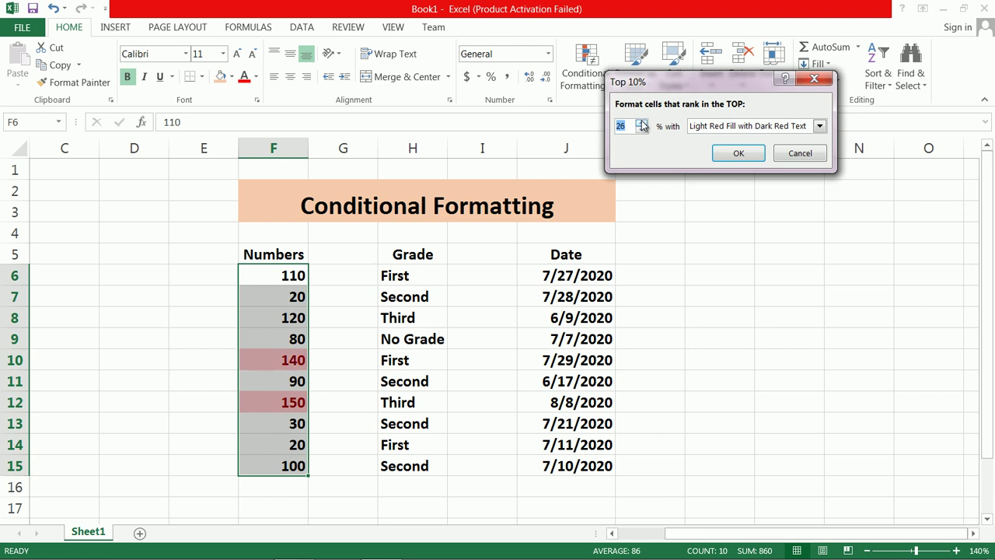
{"action": "left_click", "coordinate": [642, 126]}
{"action": "left_click", "coordinate": [642, 126]}
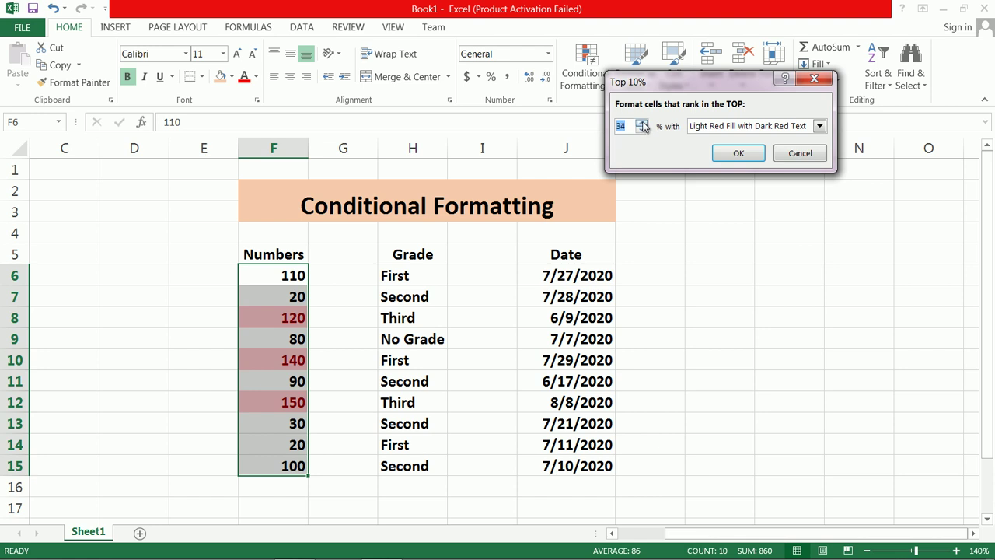
{"action": "left_click", "coordinate": [642, 126]}
{"action": "left_click", "coordinate": [642, 126]}
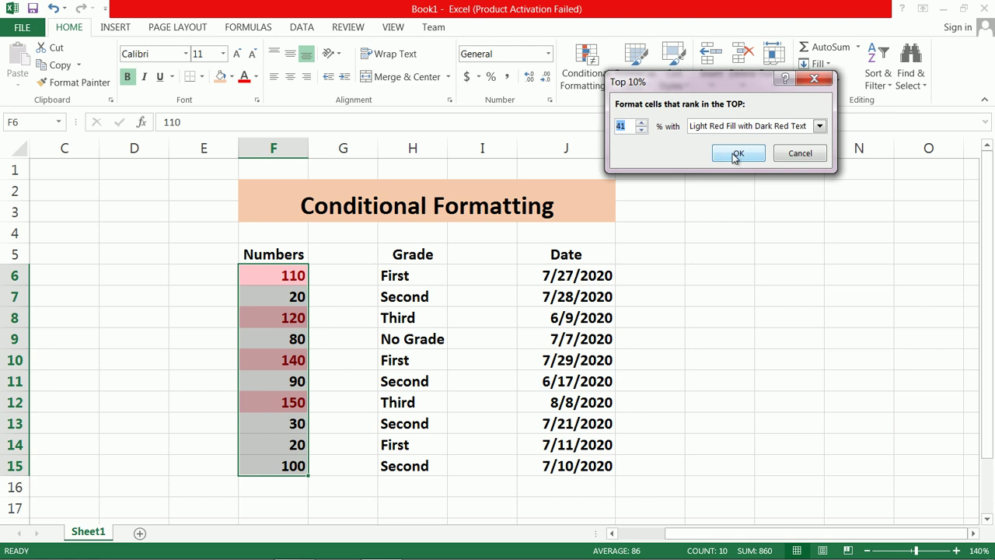
{"action": "left_click", "coordinate": [800, 154]}
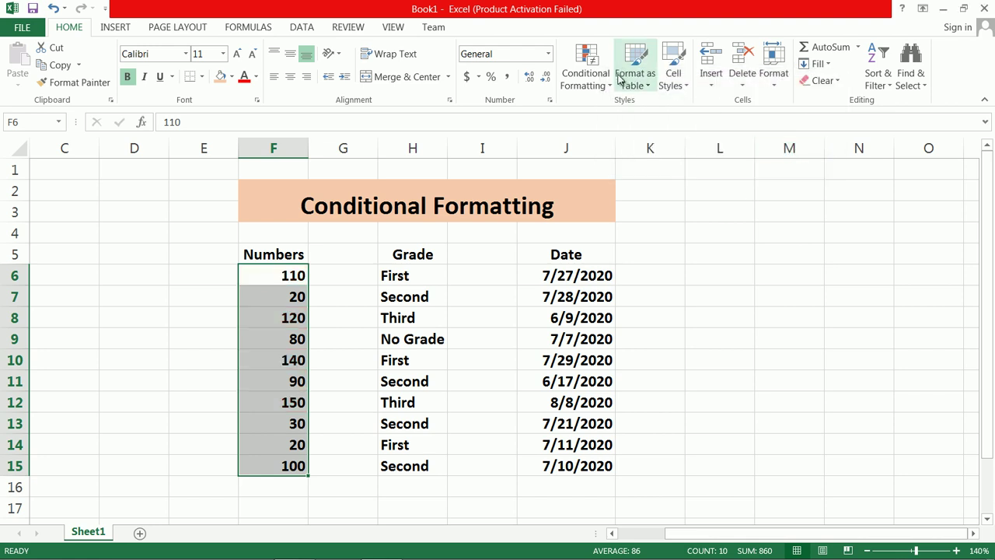
{"action": "left_click", "coordinate": [585, 70]}
{"action": "mouse_move", "coordinate": [647, 139]}
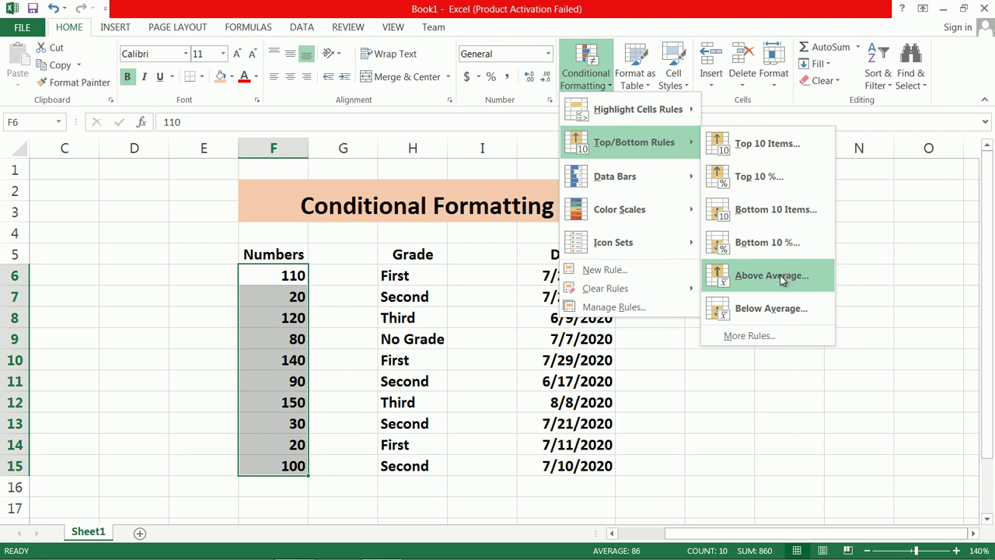
{"action": "key", "text": "Escape"}
{"action": "key", "text": "Escape"}
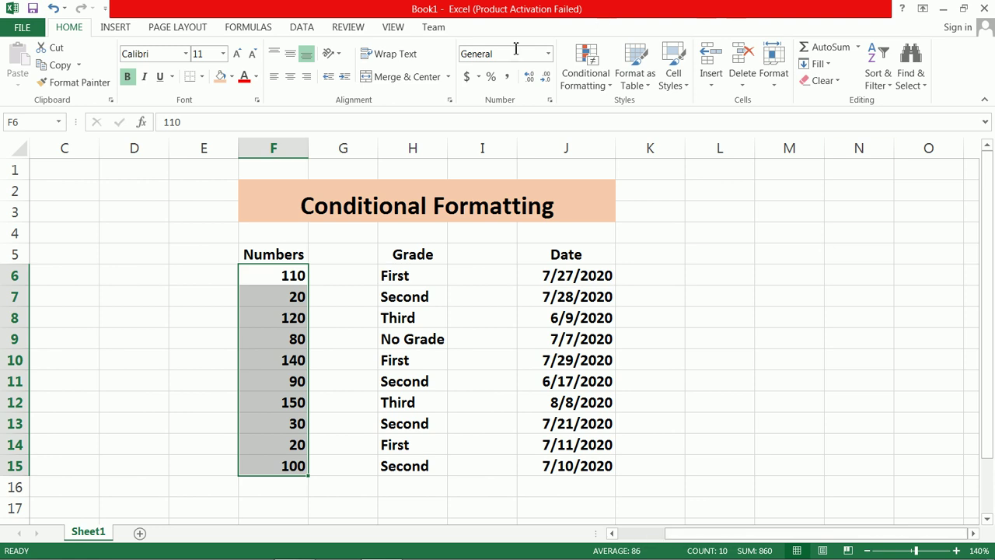
{"action": "left_click", "coordinate": [586, 70]}
{"action": "mouse_move", "coordinate": [656, 194]}
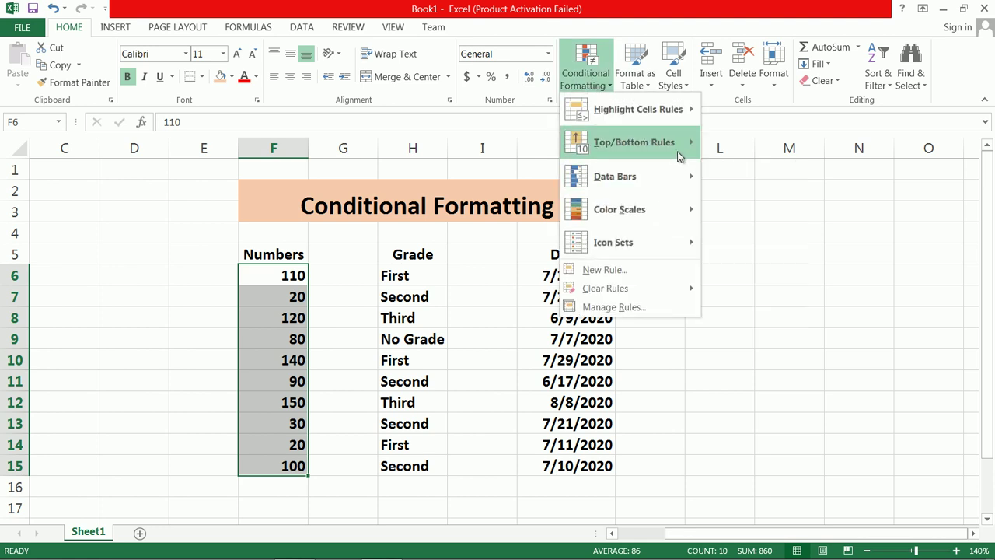
{"action": "mouse_move", "coordinate": [678, 154]}
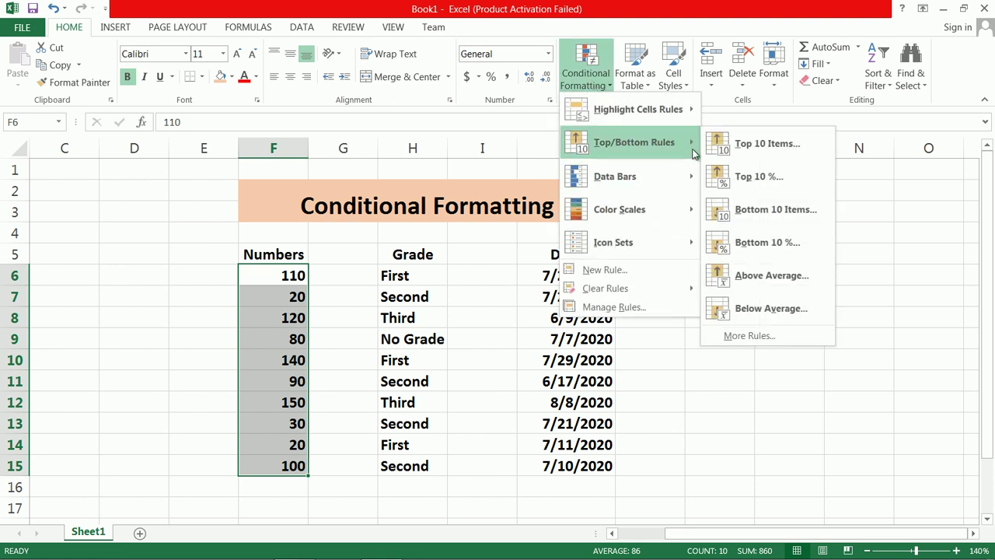
{"action": "left_click", "coordinate": [768, 286]}
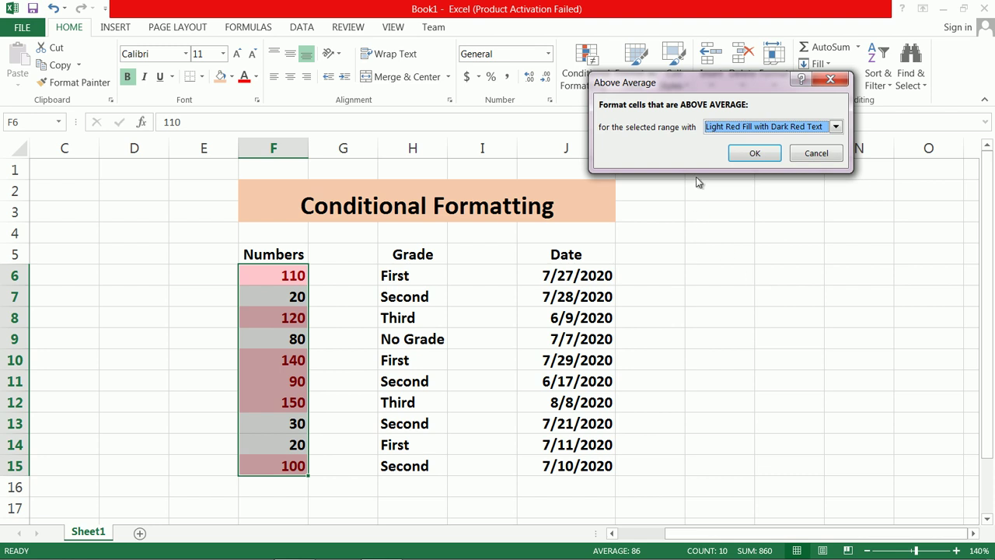
{"action": "left_click", "coordinate": [790, 130]}
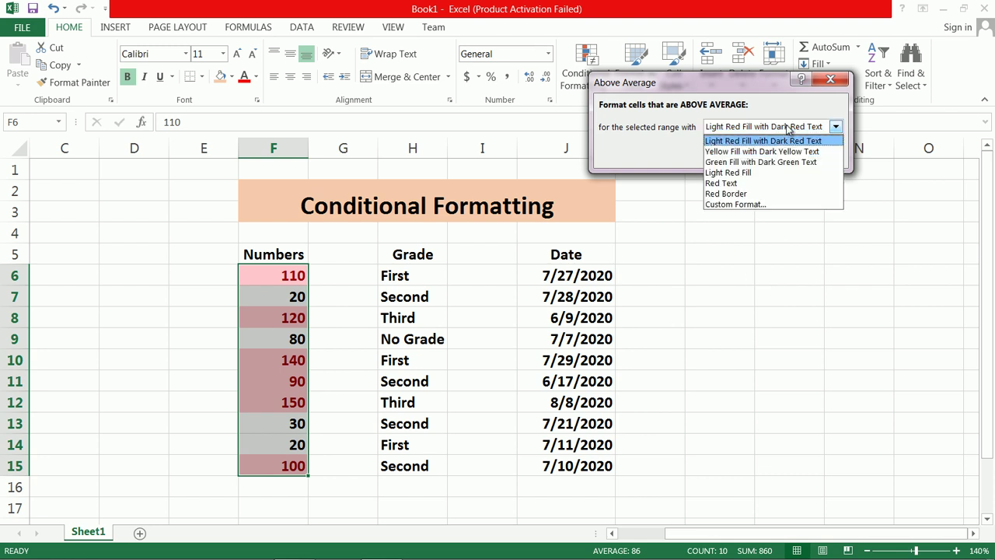
{"action": "left_click", "coordinate": [760, 183]}
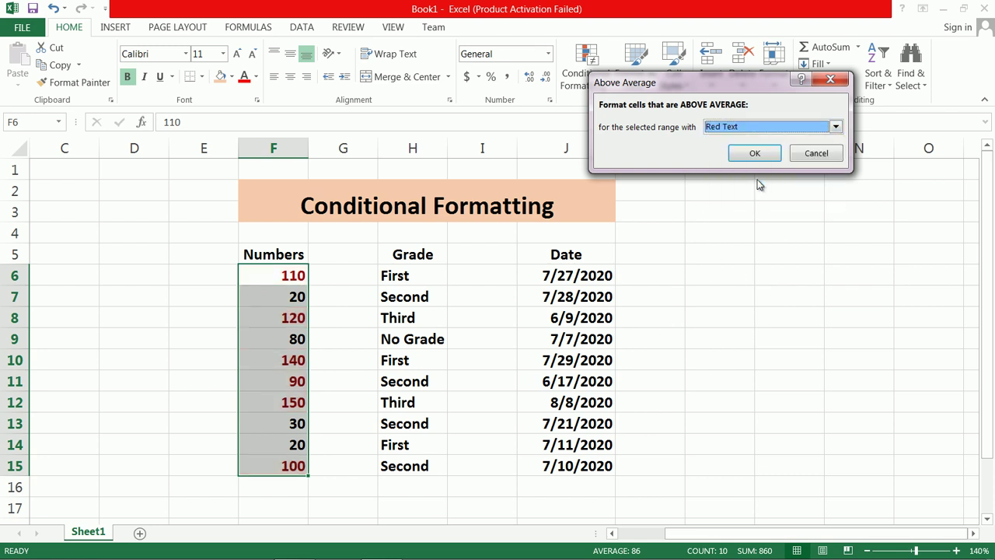
{"action": "left_click", "coordinate": [816, 153]}
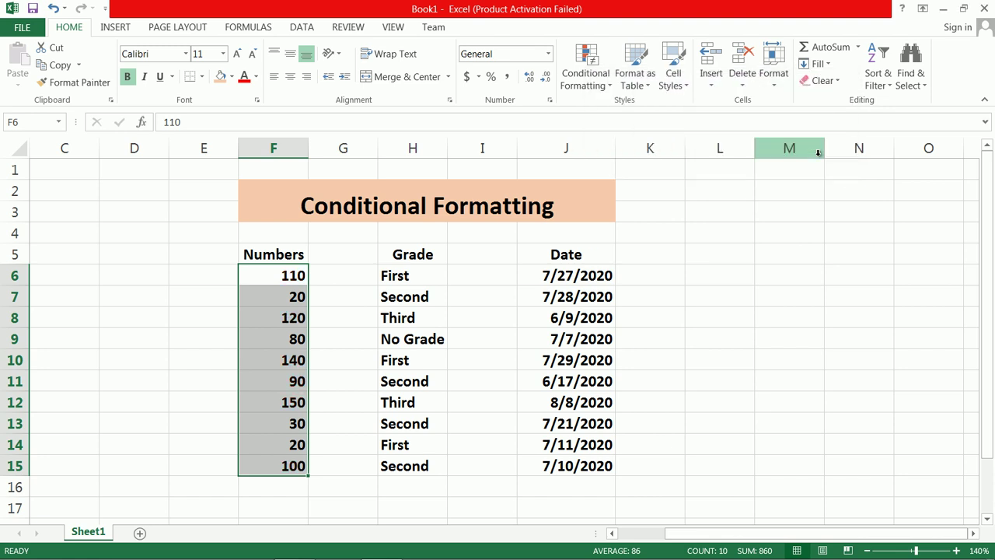
{"action": "left_click", "coordinate": [591, 84]}
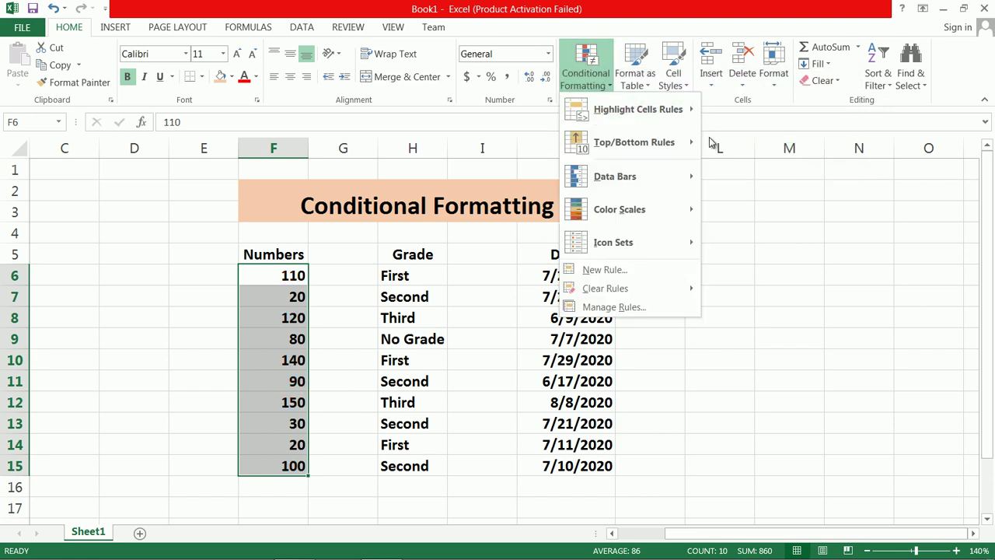
{"action": "mouse_move", "coordinate": [690, 145]}
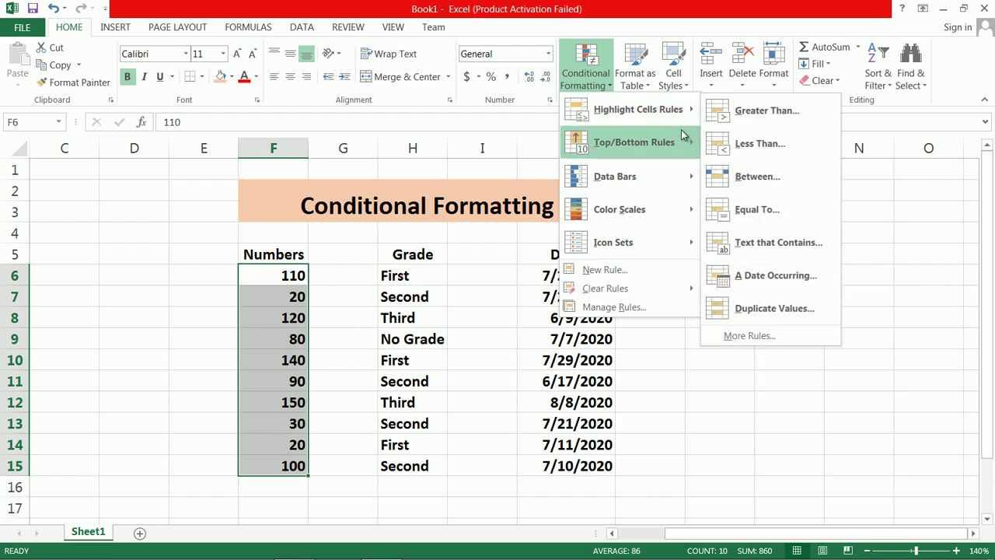
{"action": "mouse_move", "coordinate": [671, 113]}
{"action": "mouse_move", "coordinate": [658, 145]}
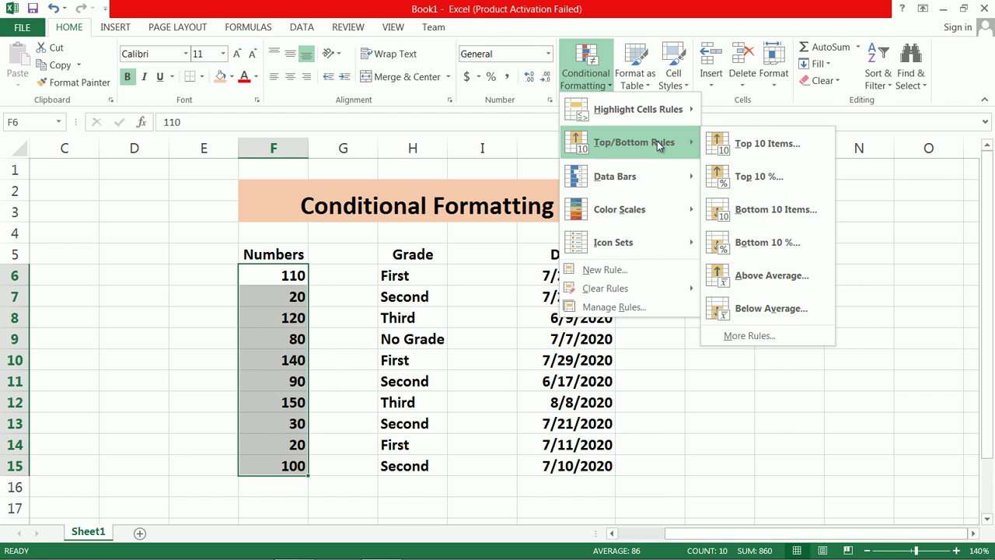
{"action": "left_click", "coordinate": [888, 275]}
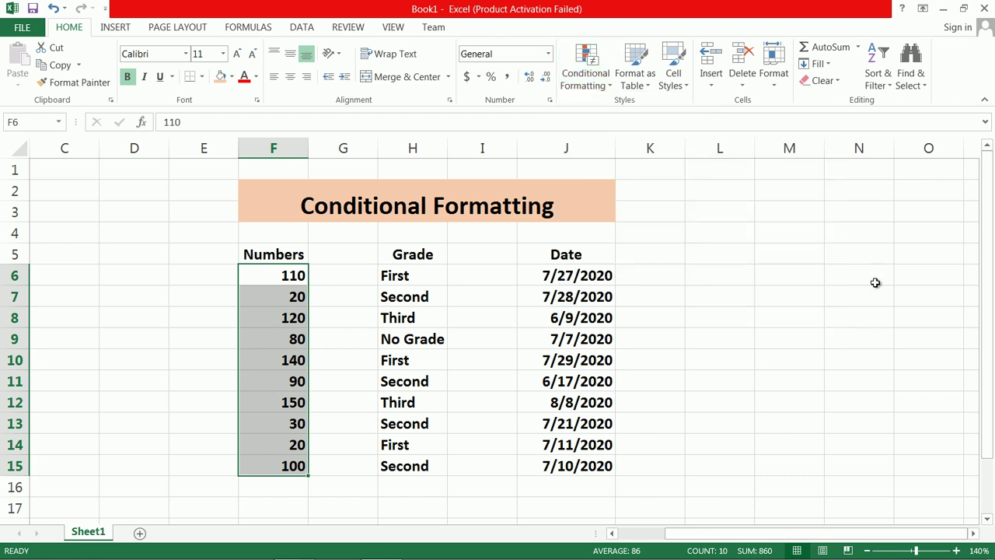